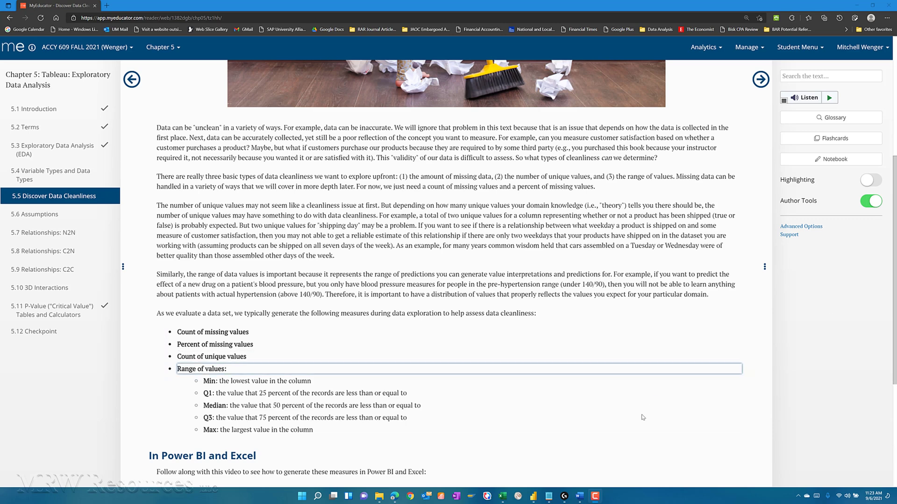
# Step: Switch to the insurance CRISP-DM report and place the cursor on the empty line above the variable table
pyautogui.click(579, 498)
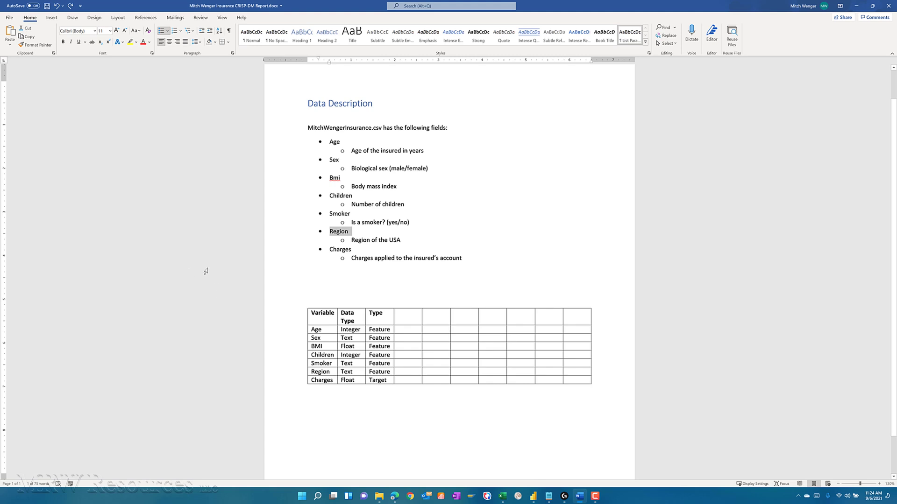
pyautogui.click(292, 288)
pyautogui.click(206, 302)
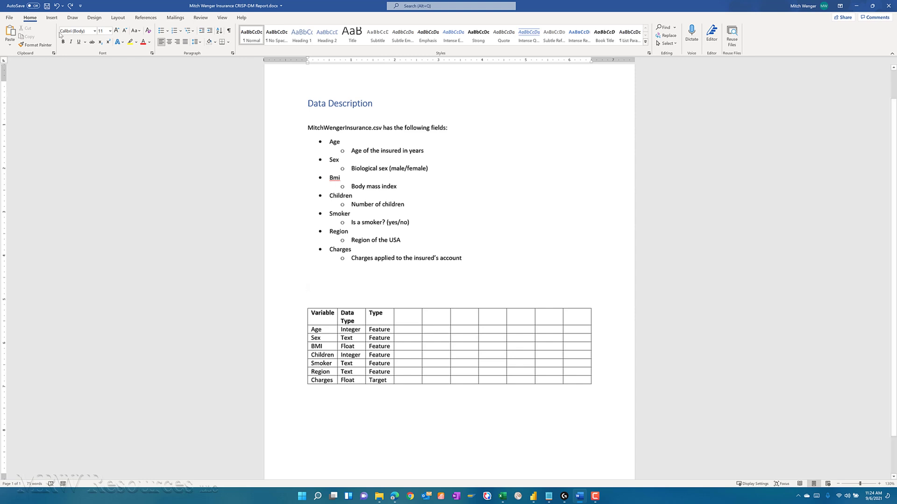
# Step: Insert a Next Page section break before the variable table and make that page landscape
pyautogui.click(120, 18)
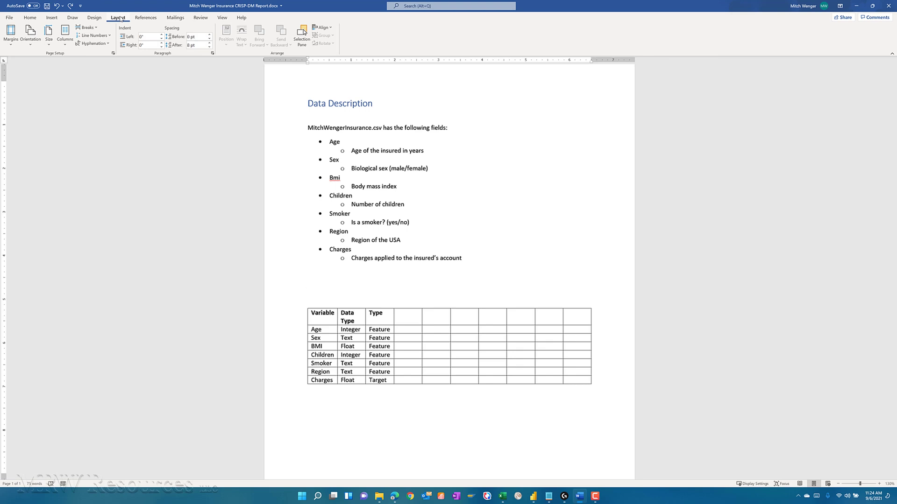
pyautogui.click(93, 28)
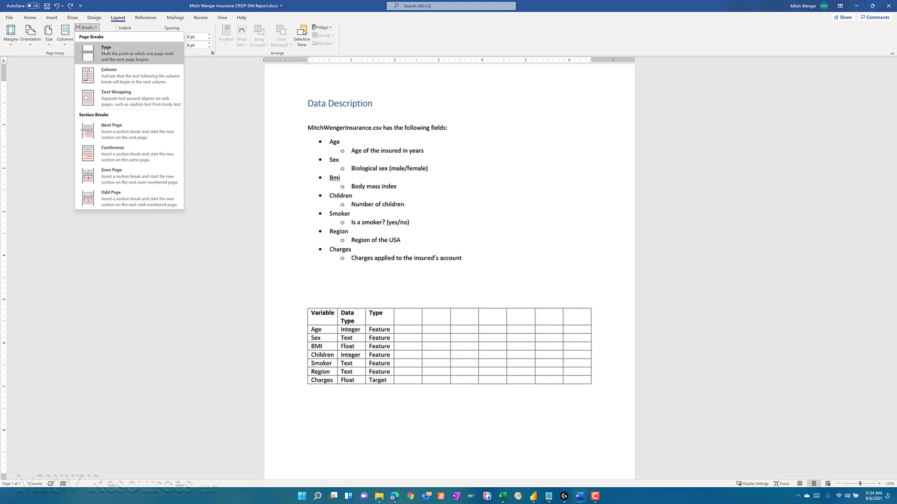
pyautogui.click(135, 139)
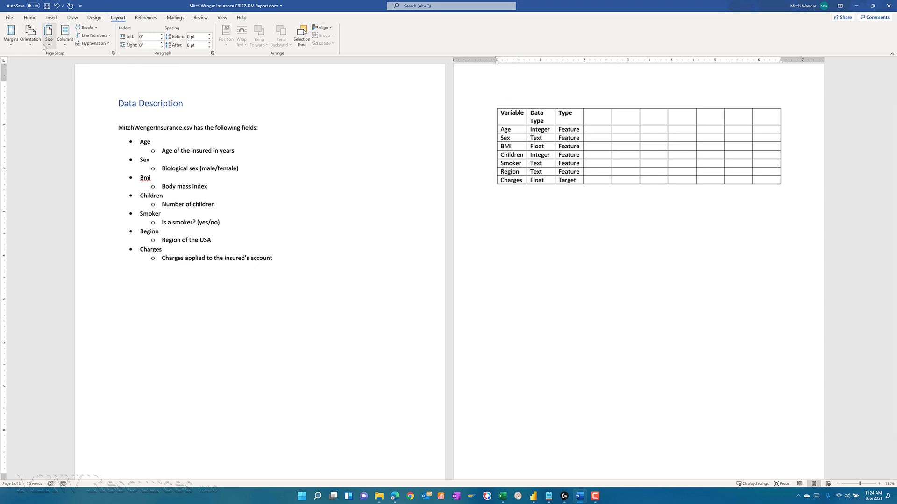
pyautogui.click(26, 42)
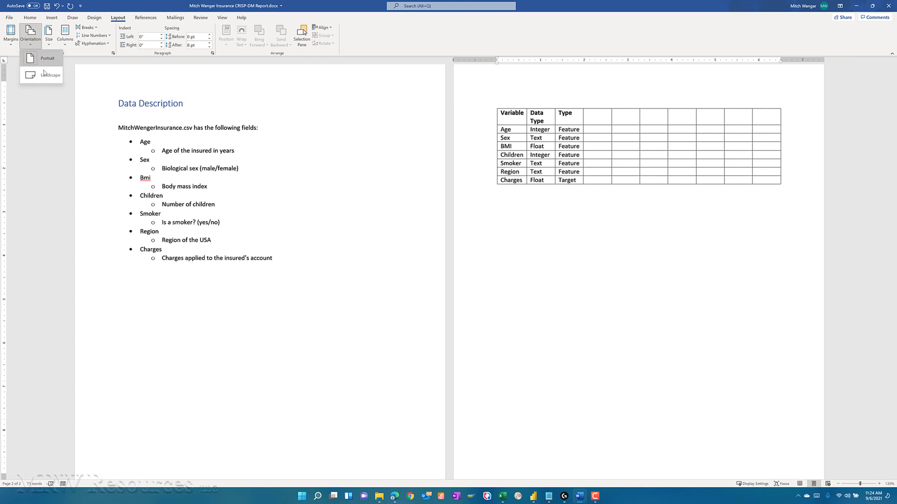
pyautogui.click(45, 76)
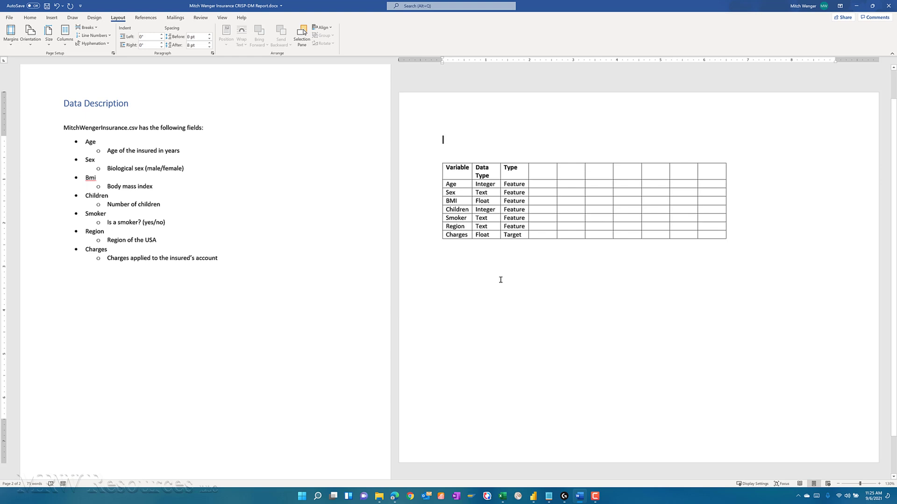
# Step: Insert five columns to the right of the table's last column, then select the first blank header after Type
pyautogui.click(713, 185)
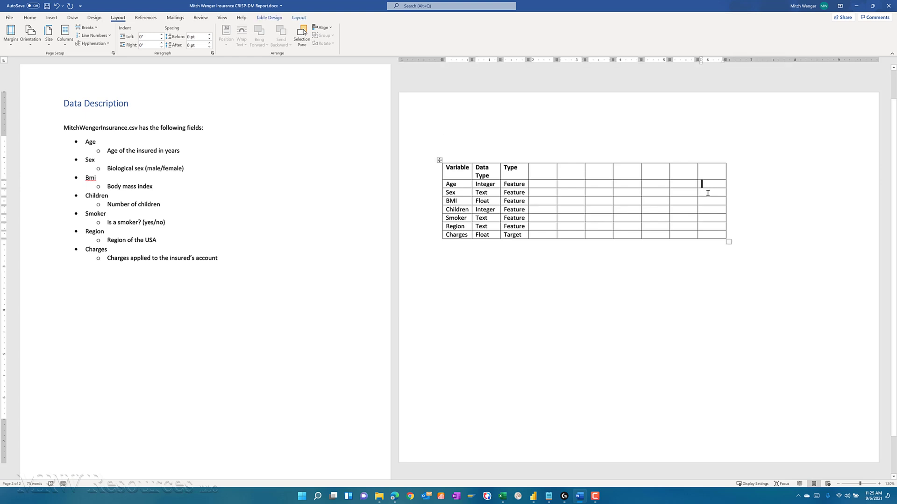
pyautogui.click(299, 18)
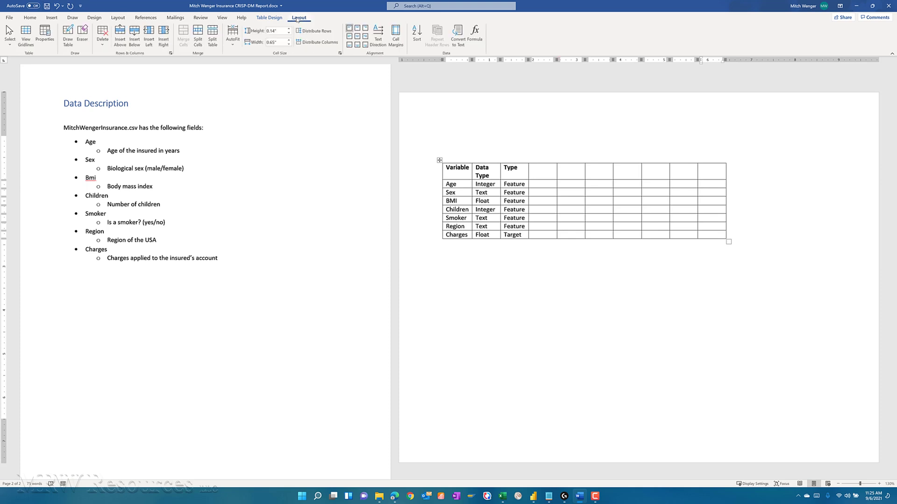
pyautogui.click(163, 33)
pyautogui.click(164, 32)
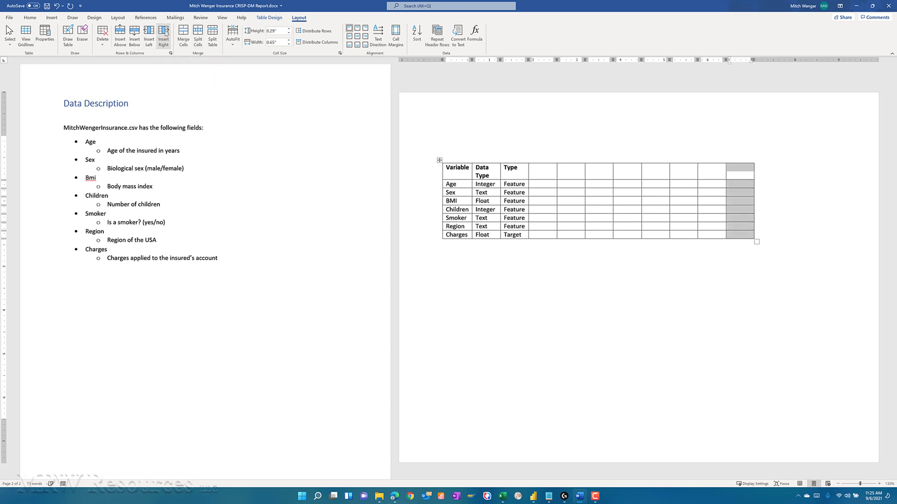
pyautogui.click(163, 33)
pyautogui.click(164, 33)
pyautogui.click(164, 32)
pyautogui.click(164, 33)
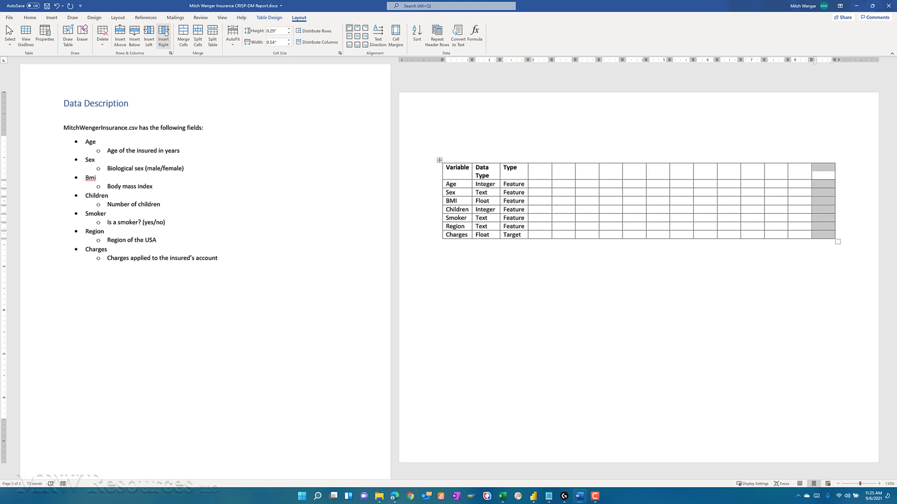
pyautogui.click(535, 167)
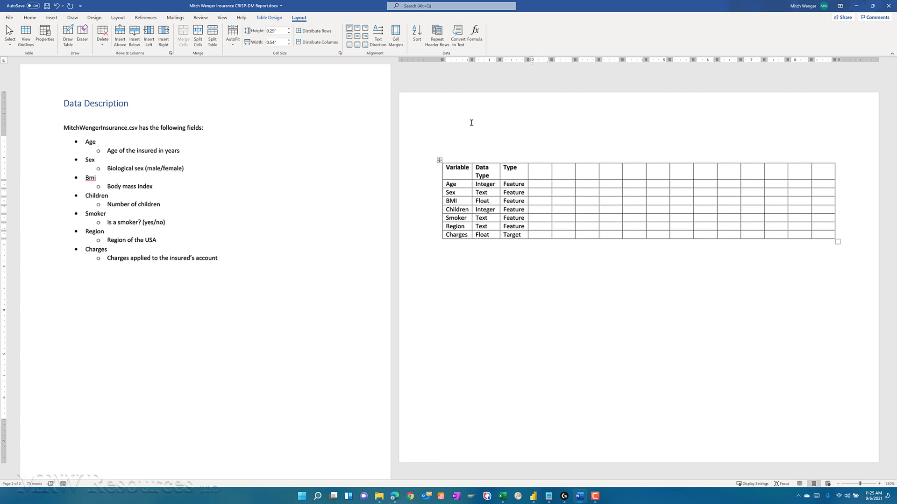
# Step: Enter the headers Count, Missing, % Miss and Unique after Type
pyautogui.write('Count')
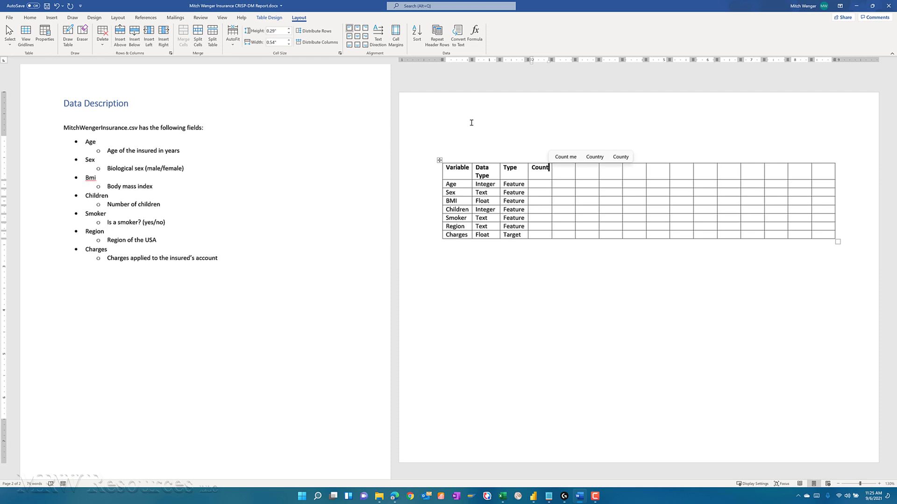
pyautogui.press('Tab')
pyautogui.write('Missing')
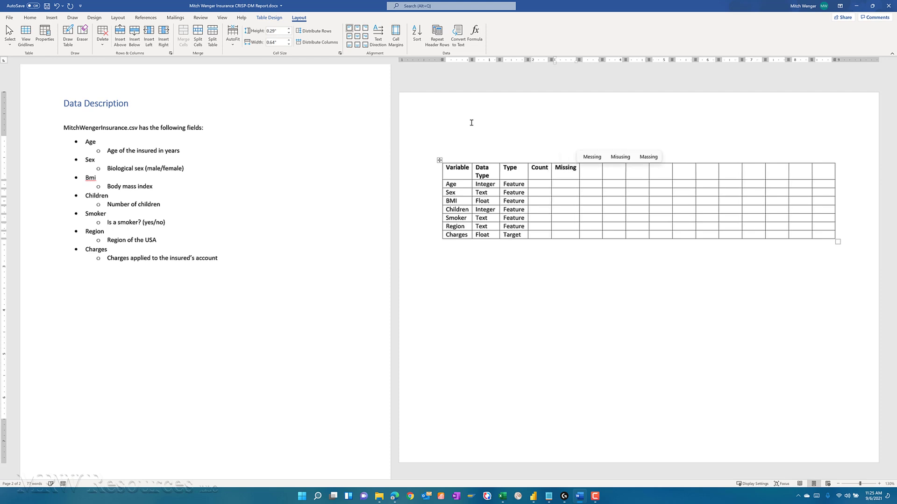
pyautogui.press('Tab')
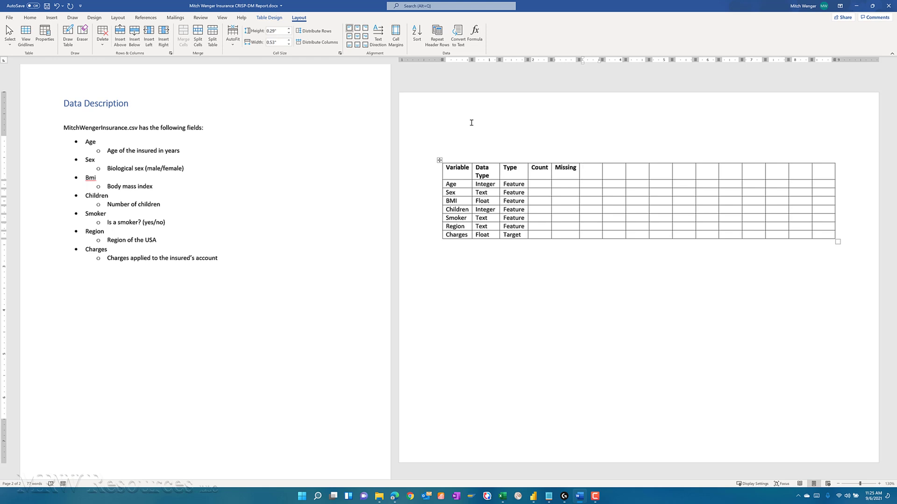
pyautogui.write('%')
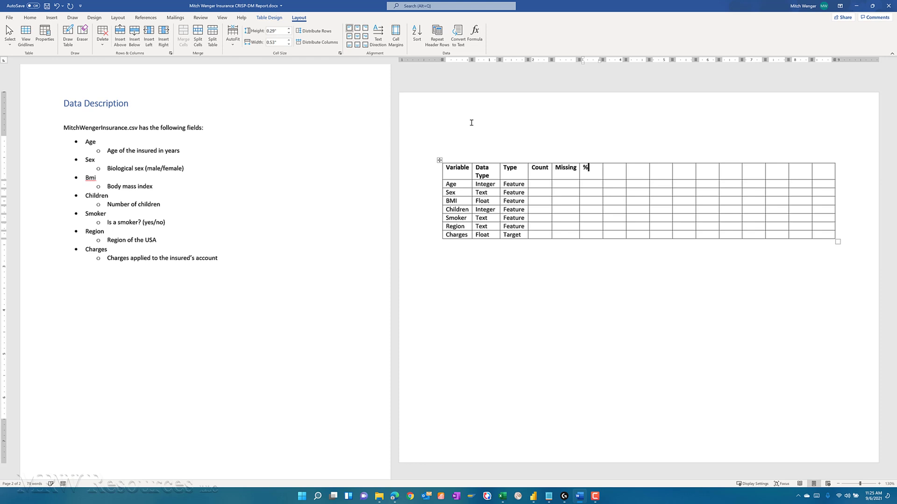
pyautogui.write(' Miss')
pyautogui.press('Tab')
pyautogui.write('U')
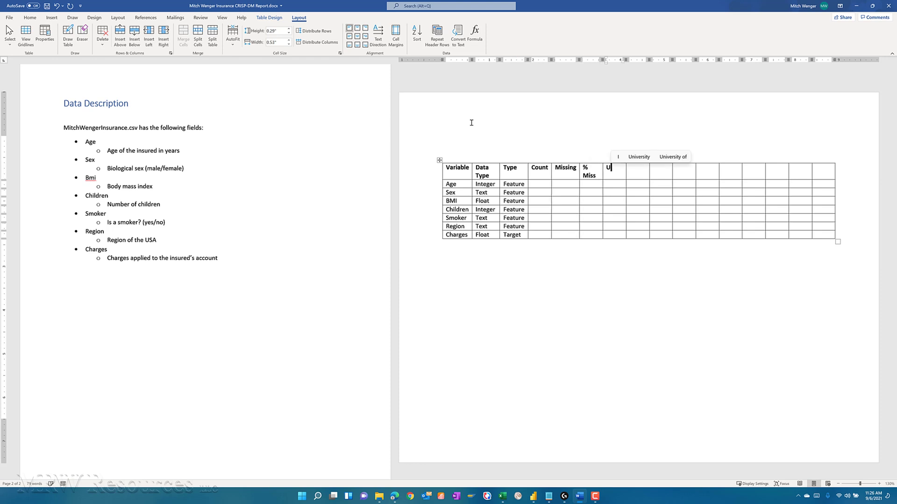
pyautogui.write('nique')
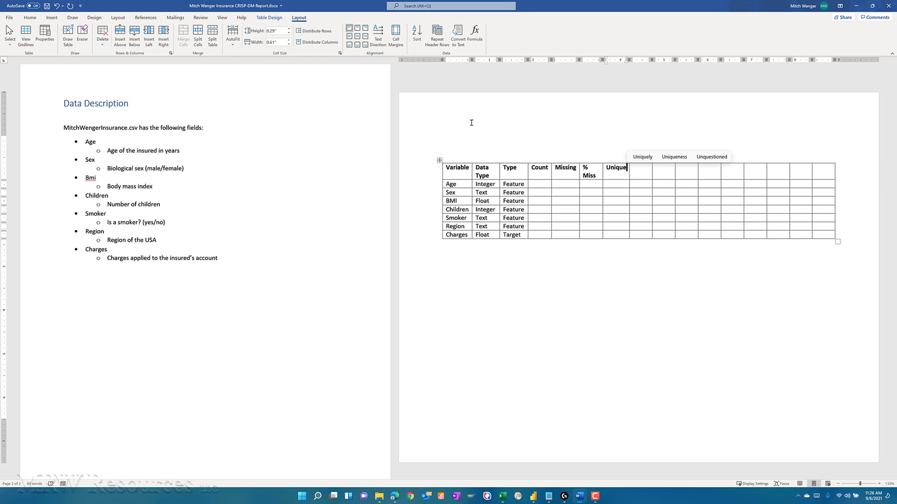
pyautogui.press('Tab')
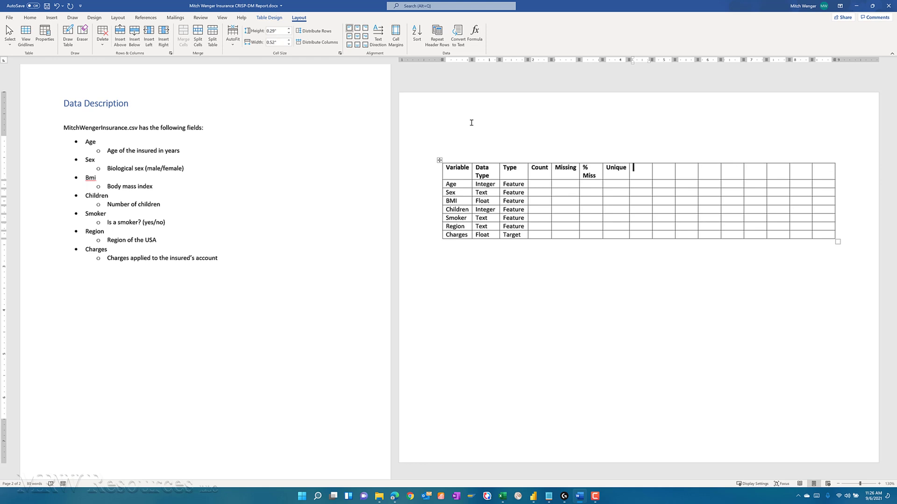
# Step: Enter the Min, Med and Max headers, leaving a blank cell between each
pyautogui.write('M')
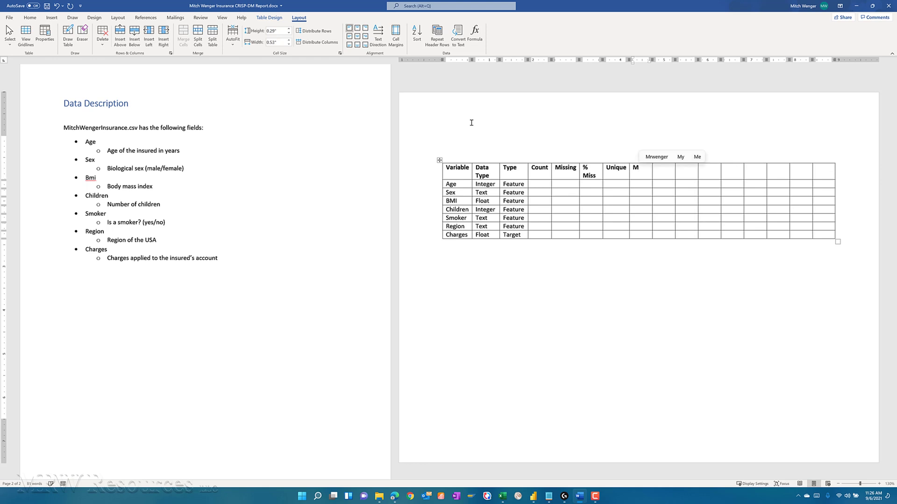
pyautogui.write('in')
pyautogui.press('Tab')
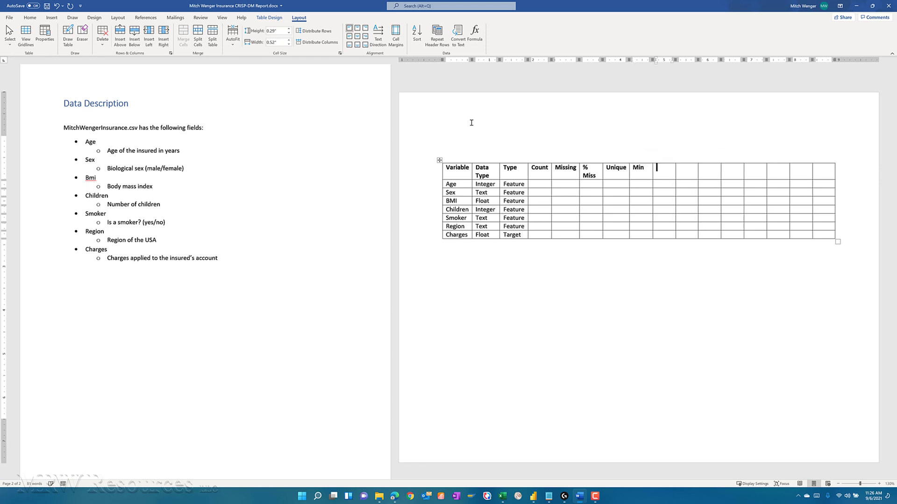
pyautogui.press('Tab')
pyautogui.write('Med')
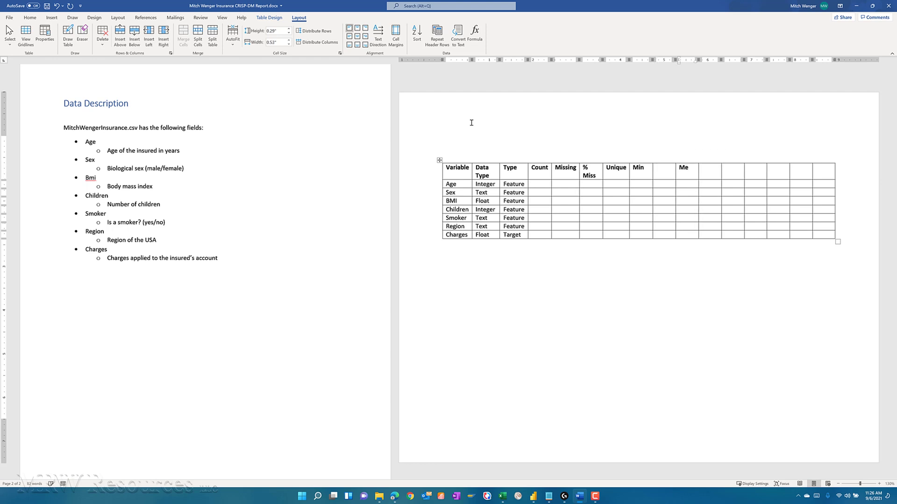
pyautogui.press('Tab')
pyautogui.press('Tab')
pyautogui.write('Mz')
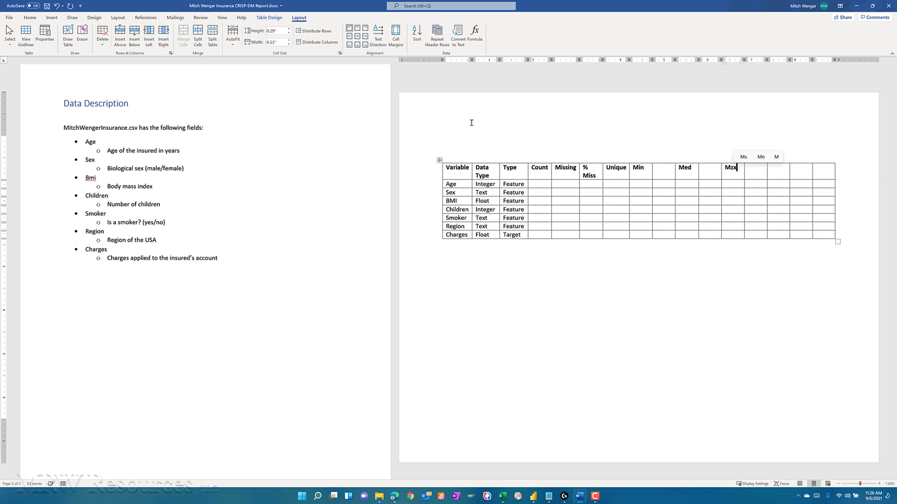
pyautogui.press('BackSpace')
pyautogui.write('az')
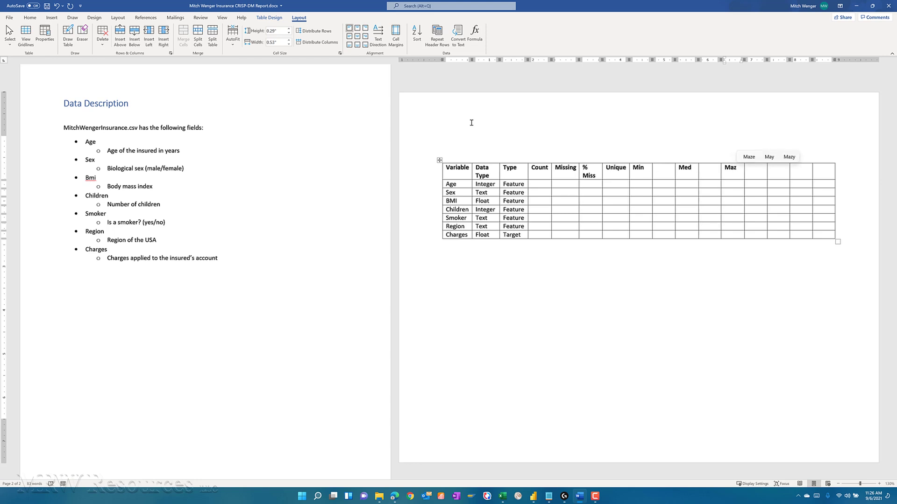
pyautogui.press('BackSpace')
pyautogui.write('x')
# Step: Fill the two gaps with the Q1 and Q3 headers
pyautogui.hotkey('shift', 'Tab')
pyautogui.hotkey('shift', 'Tab')
pyautogui.hotkey('shift', 'Tab')
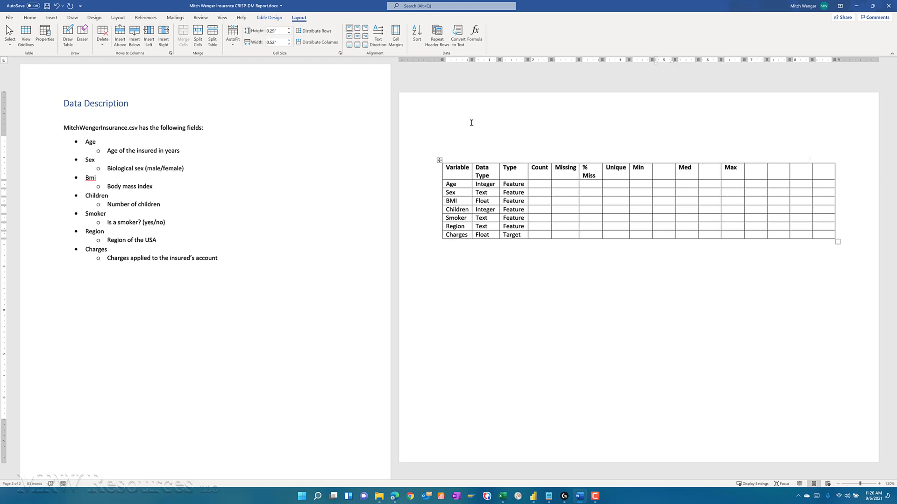
pyautogui.write('Q')
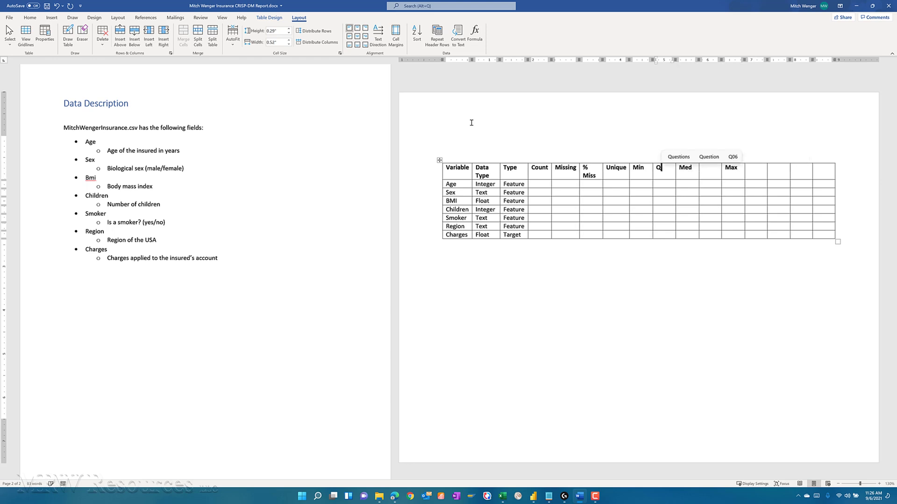
pyautogui.write('1')
pyautogui.press('Tab')
pyautogui.press('Tab')
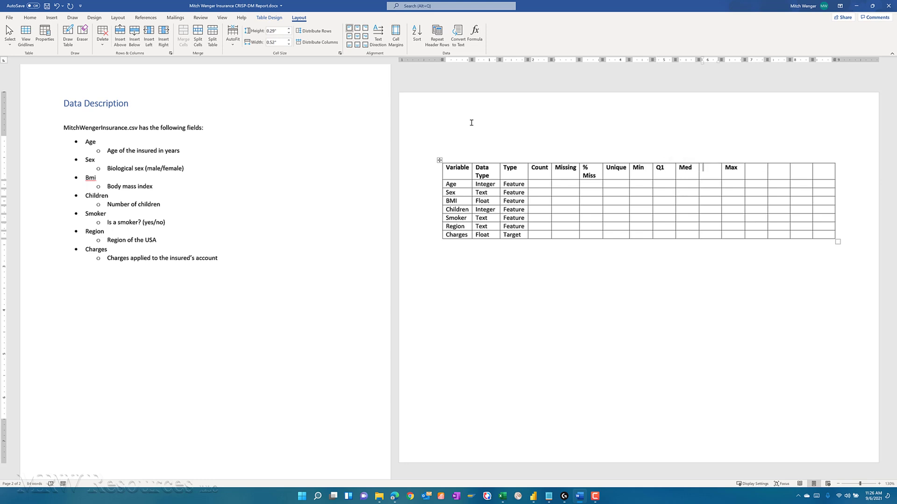
pyautogui.write('Q3')
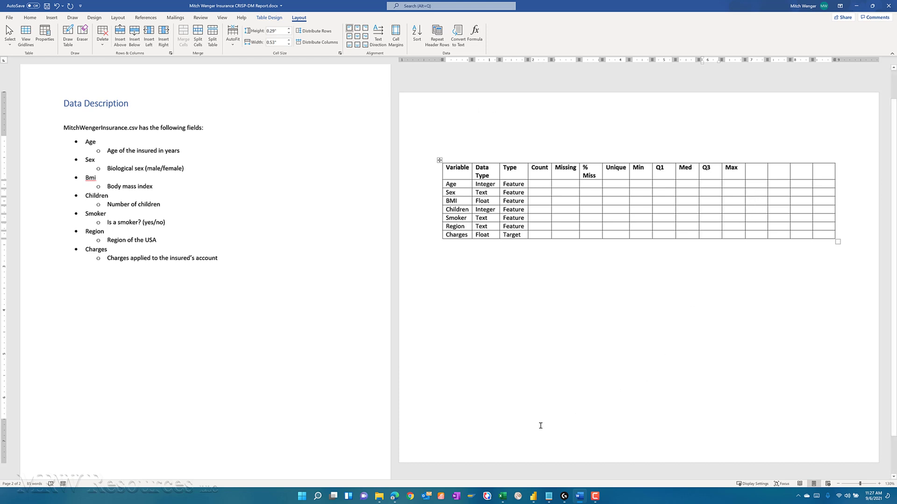
# Step: Switch to Power BI Desktop's insurance report with its blank canvas
pyautogui.click(533, 498)
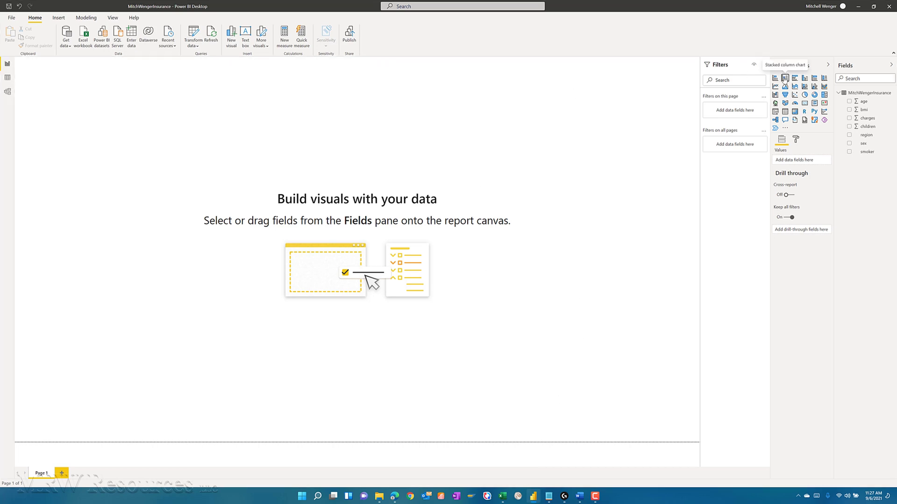
# Step: Add a stacked column chart of the age field and enlarge it on the canvas
pyautogui.click(785, 79)
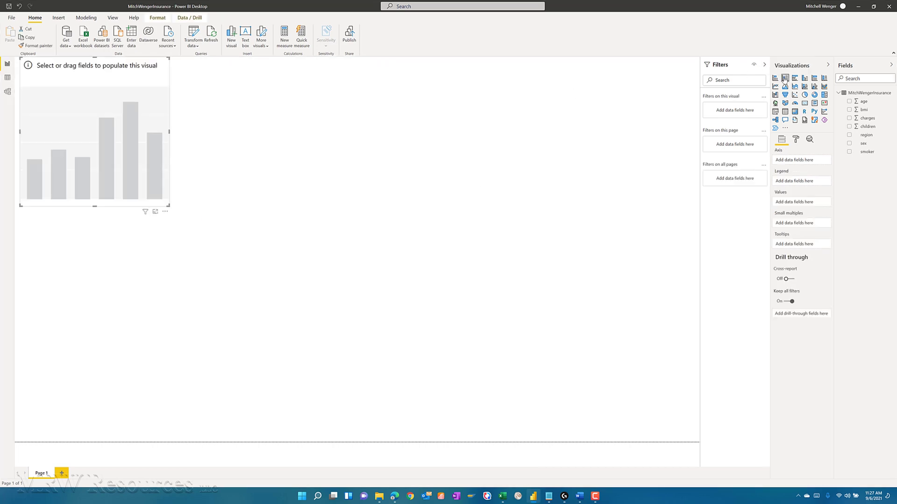
pyautogui.click(865, 101)
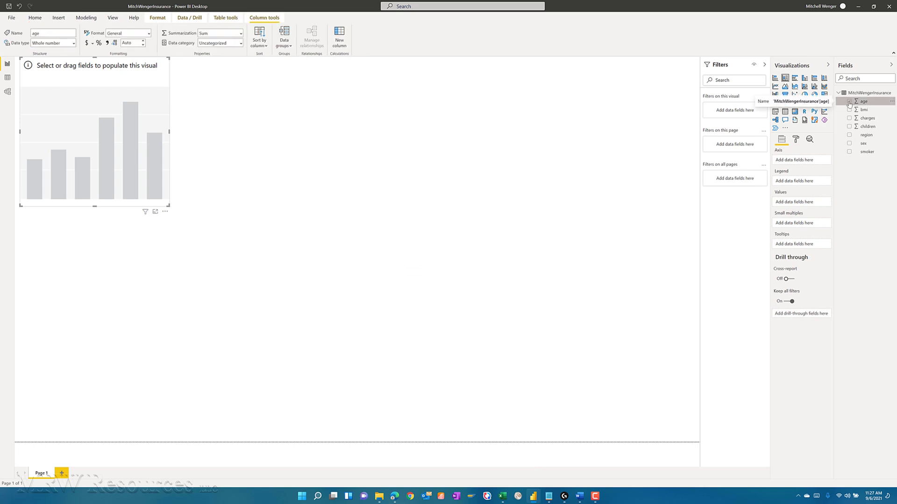
pyautogui.click(849, 101)
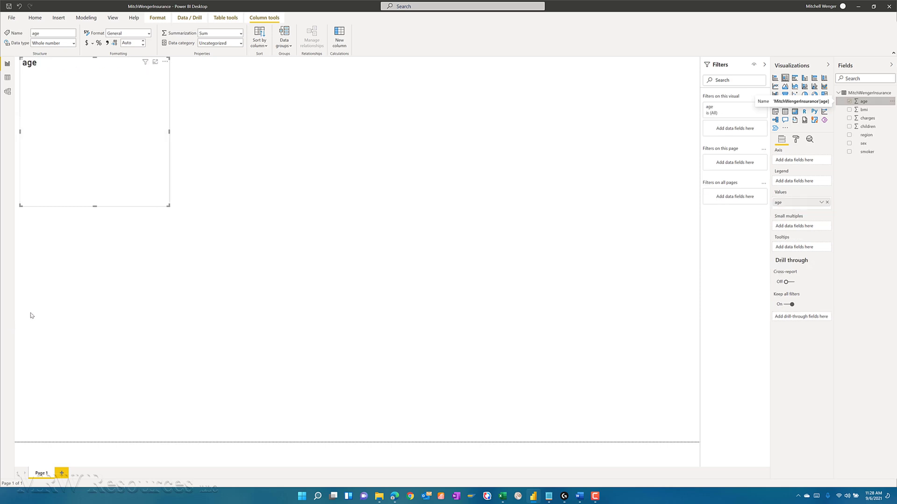
pyautogui.moveTo(169, 206); pyautogui.dragTo(275, 379)
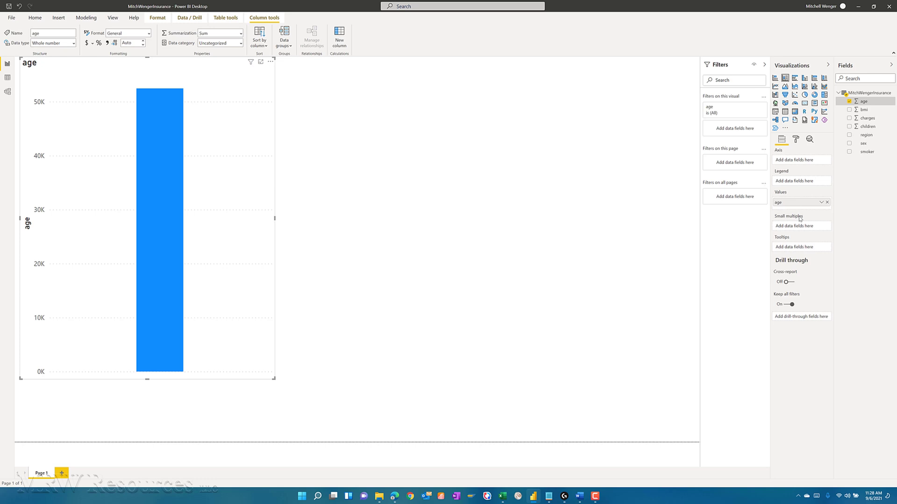
# Step: Change the age chart's aggregation to Count, reading 1,338 records, and return to the Word table
pyautogui.click(821, 203)
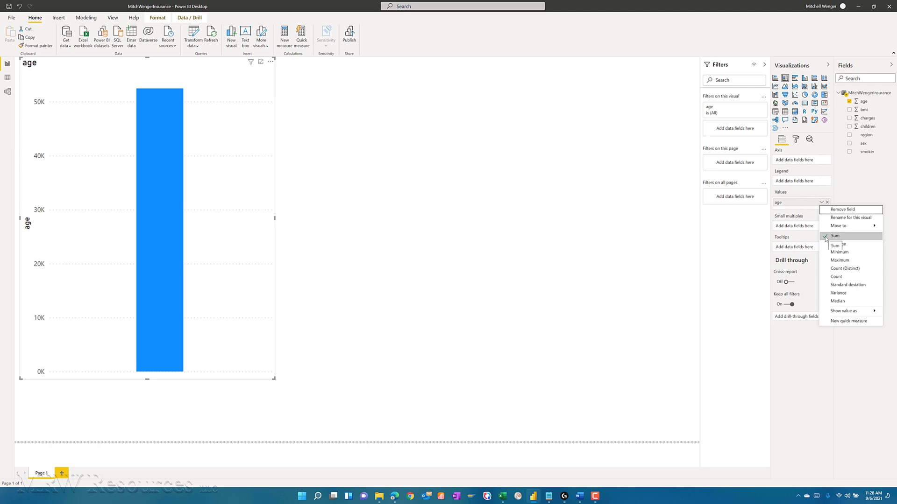
pyautogui.hotkey('alt', 'Tab')
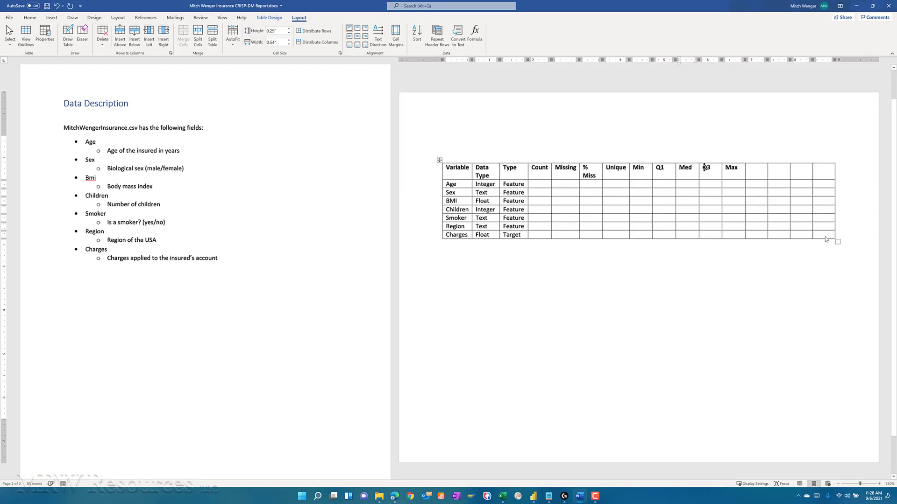
pyautogui.press('Left')
pyautogui.press('Left')
pyautogui.press('Left')
pyautogui.press('Left')
pyautogui.press('Left')
pyautogui.press('Left')
pyautogui.press('Left')
pyautogui.press('Left')
pyautogui.press('Left')
pyautogui.press('Left')
pyautogui.press('Left')
pyautogui.press('Left')
pyautogui.press('Left')
pyautogui.press('Left')
pyautogui.press('Left')
pyautogui.press('Left')
pyautogui.press('Left')
pyautogui.press('Left')
pyautogui.press('Left')
pyautogui.press('Left')
pyautogui.press('Down')
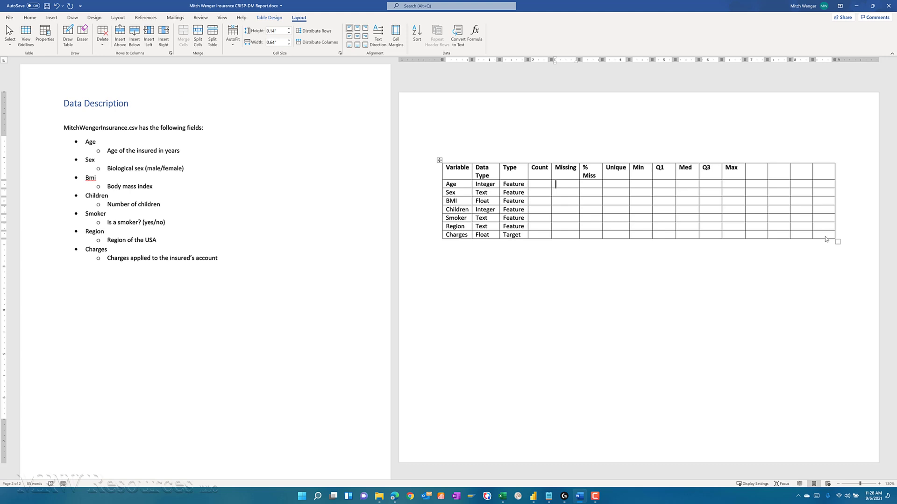
pyautogui.hotkey('alt', 'Tab')
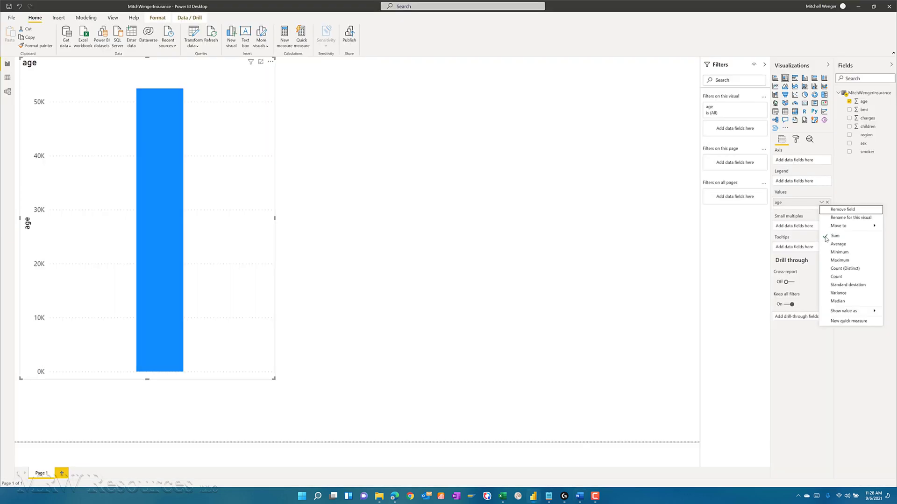
pyautogui.click(837, 277)
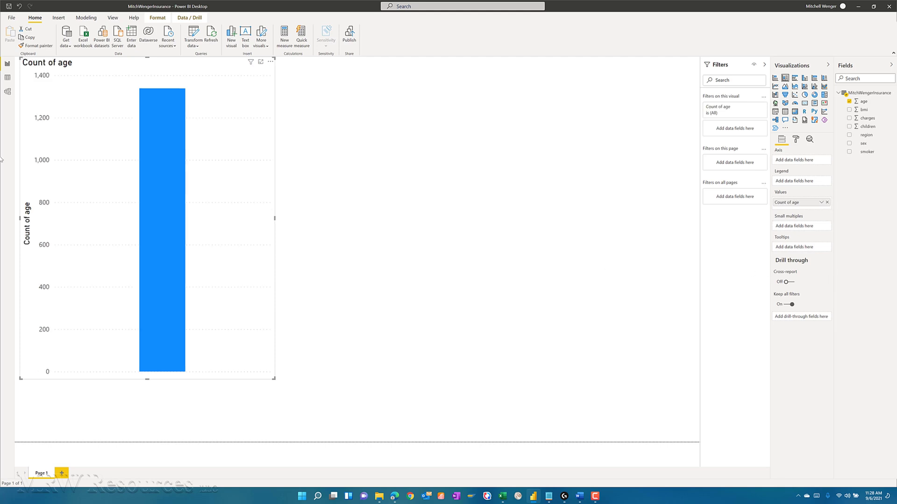
pyautogui.moveTo(158, 150)
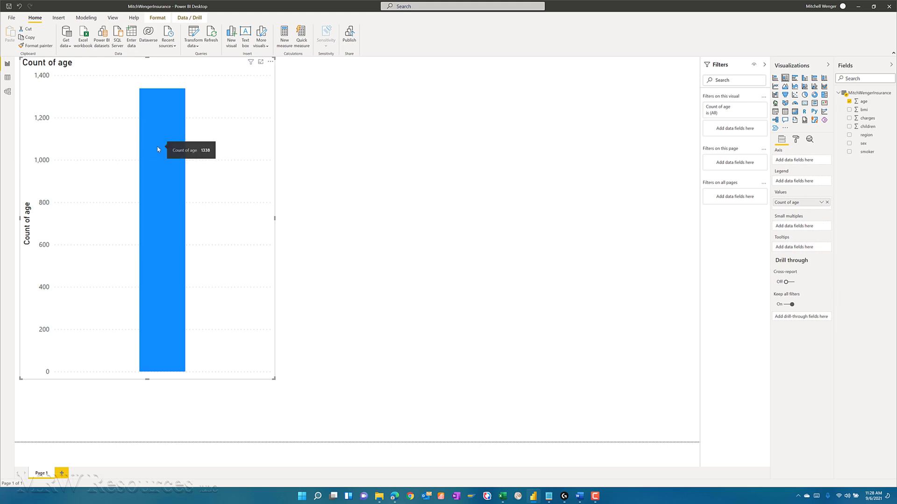
pyautogui.hotkey('alt', 'Tab')
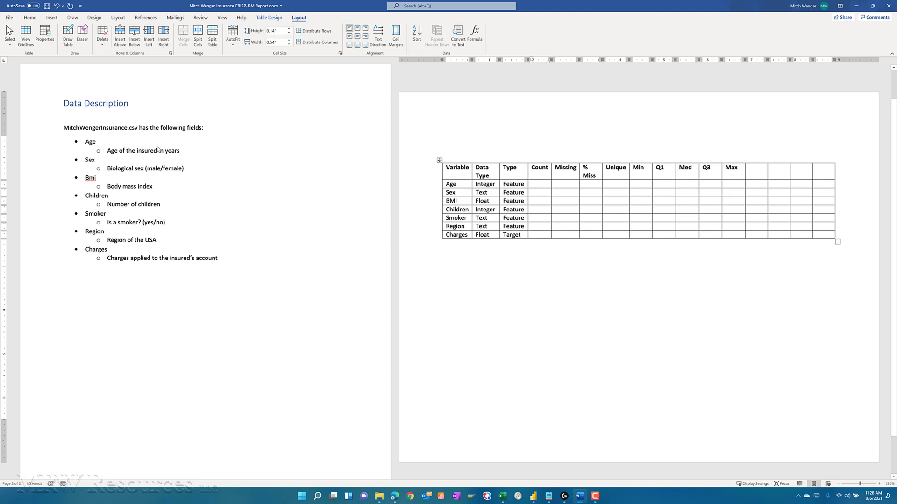
# Step: Enter 1338 as the Age row's Count, then go back to Power BI Desktop
pyautogui.write('1338')
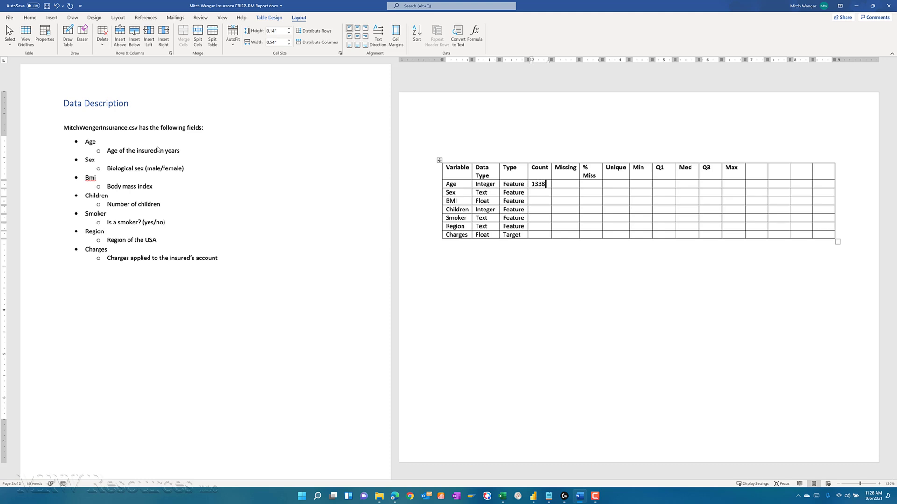
pyautogui.hotkey('alt', 'Tab')
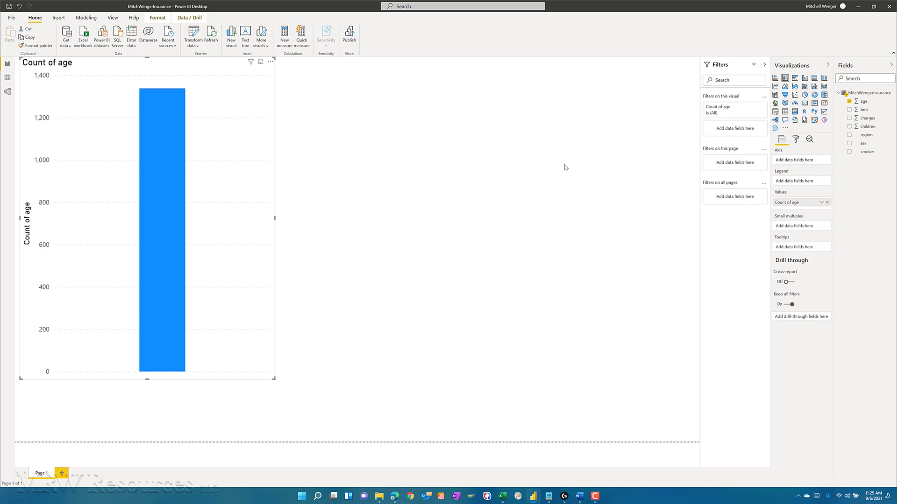
# Step: Create a new column named AgeMissing and start an IF formula referencing the age column
pyautogui.rightClick(867, 95)
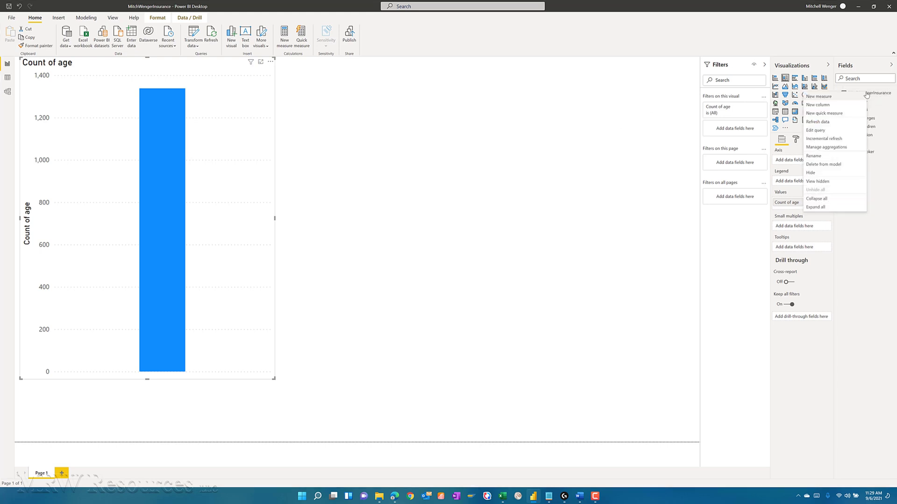
pyautogui.press('Escape')
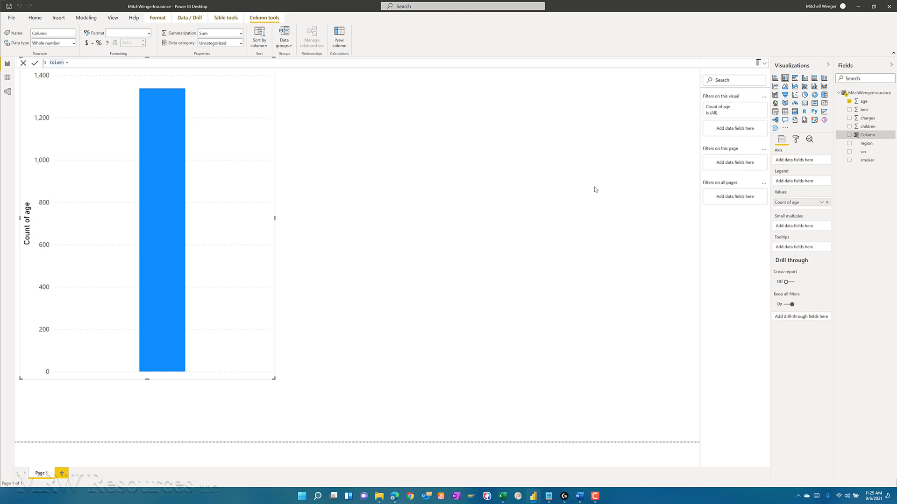
pyautogui.write('AgeMissing')
pyautogui.press('Delete')
pyautogui.press('Delete')
pyautogui.press('Delete')
pyautogui.write('if(')
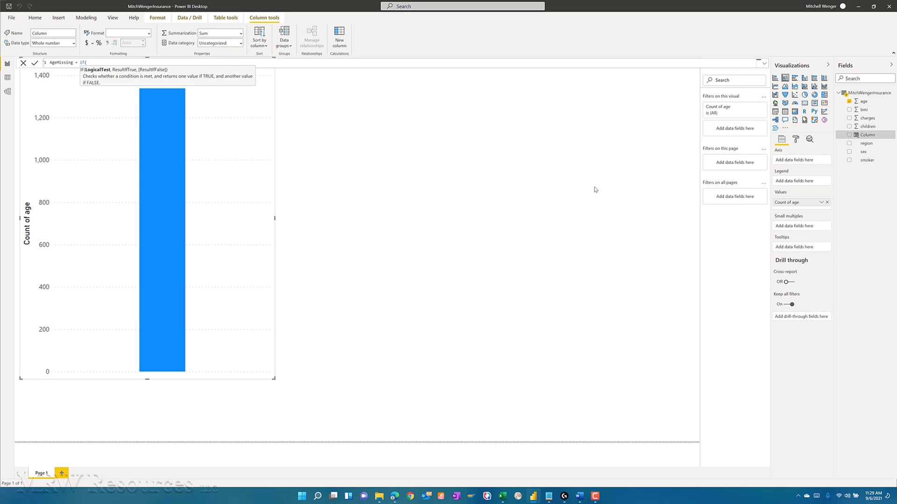
pyautogui.write('Mi')
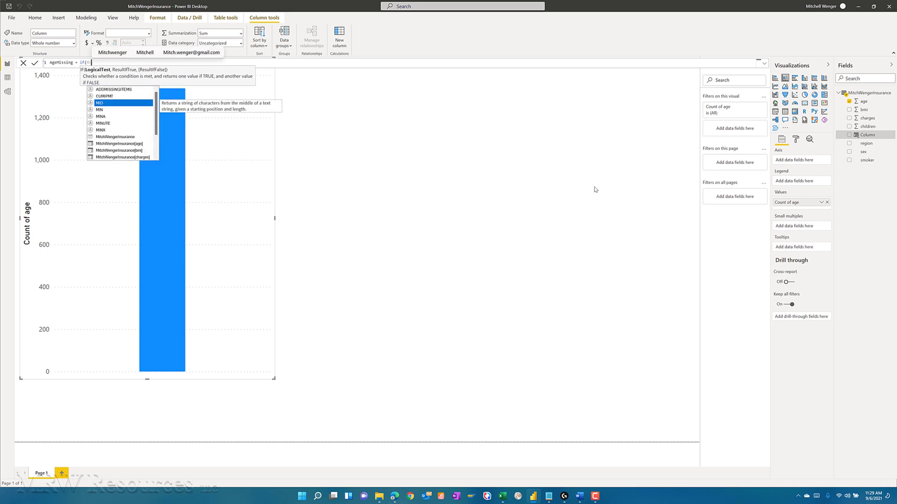
pyautogui.write('t')
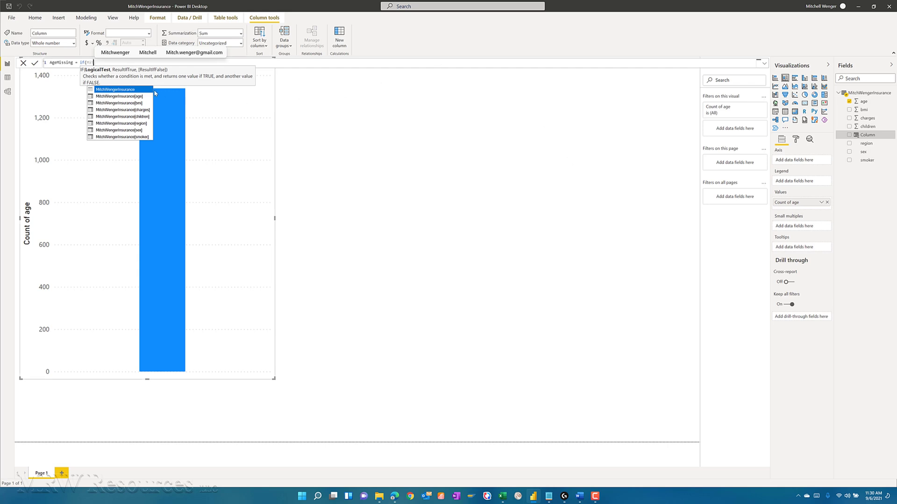
pyautogui.press('Down')
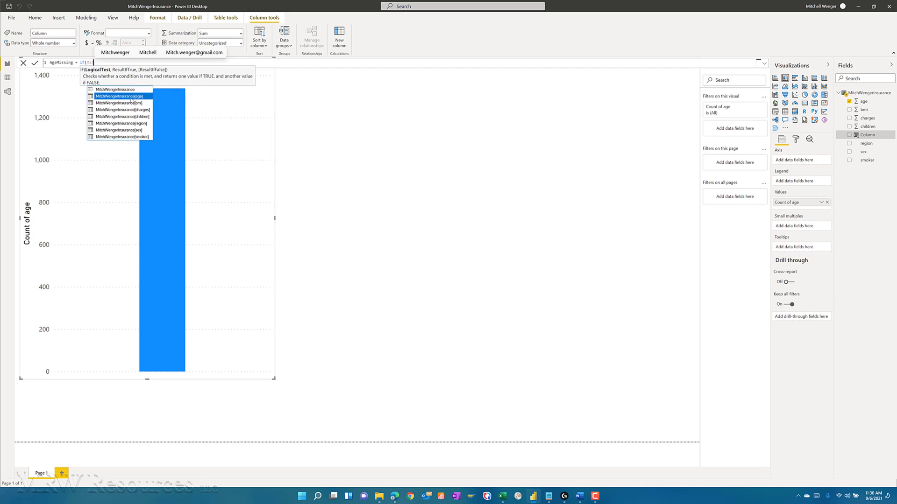
pyautogui.press('Tab')
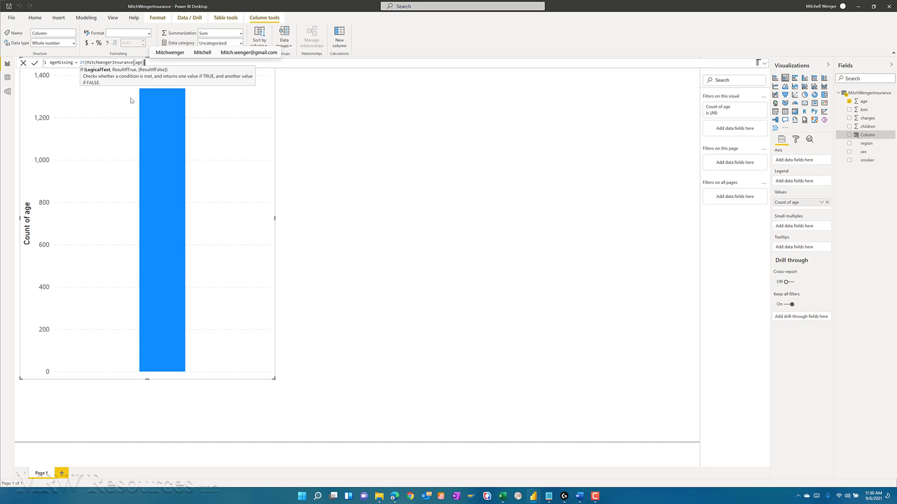
# Step: Complete the formula as IF(age = BLANK(),1,0) and commit it
pyautogui.write('=')
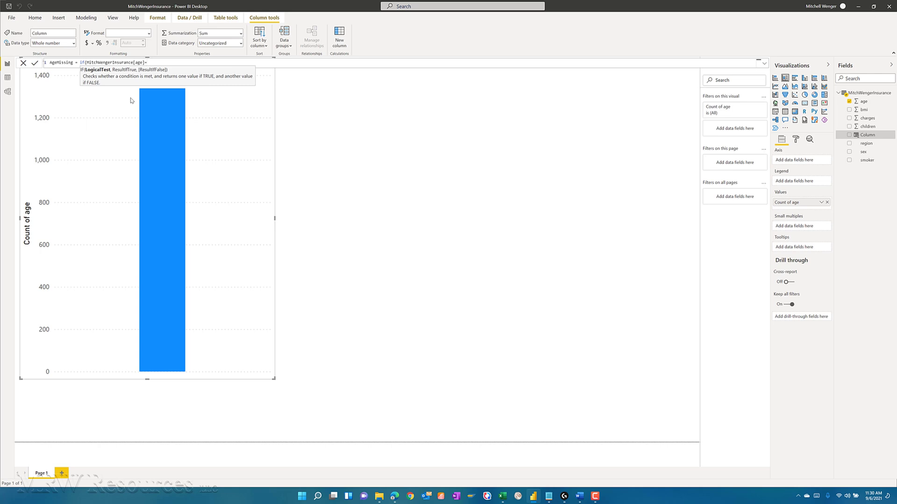
pyautogui.press('BackSpace')
pyautogui.write('=')
pyautogui.write('B')
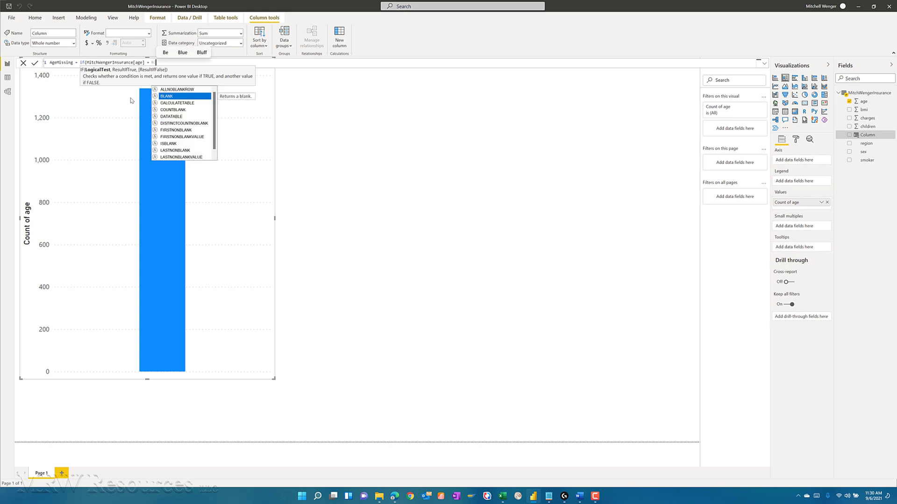
pyautogui.press('Tab')
pyautogui.write(')')
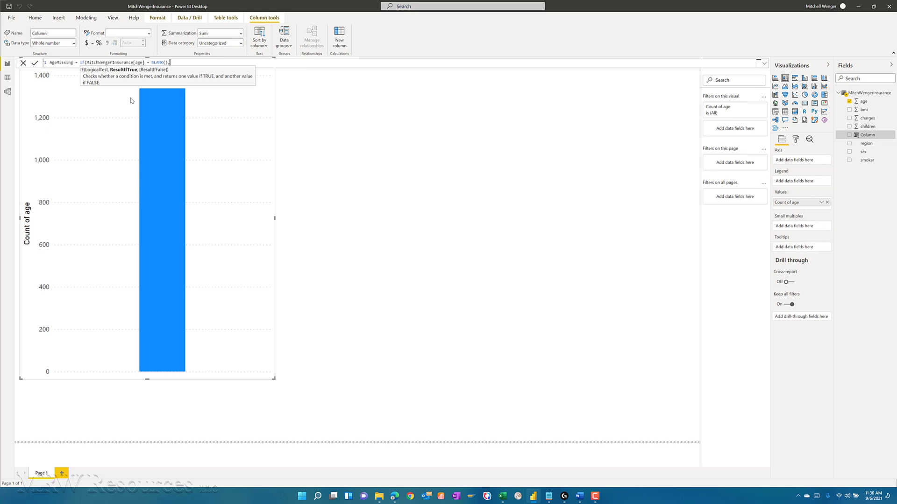
pyautogui.write('1,')
pyautogui.write('0)')
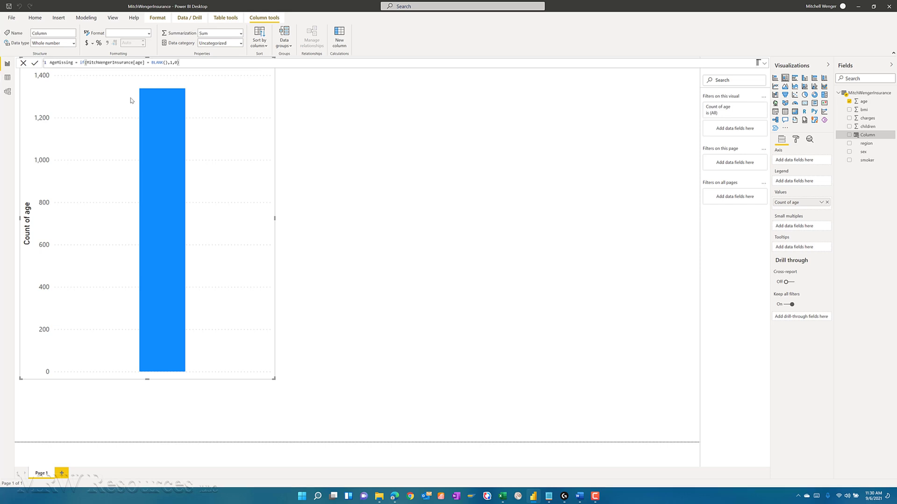
pyautogui.press('Return')
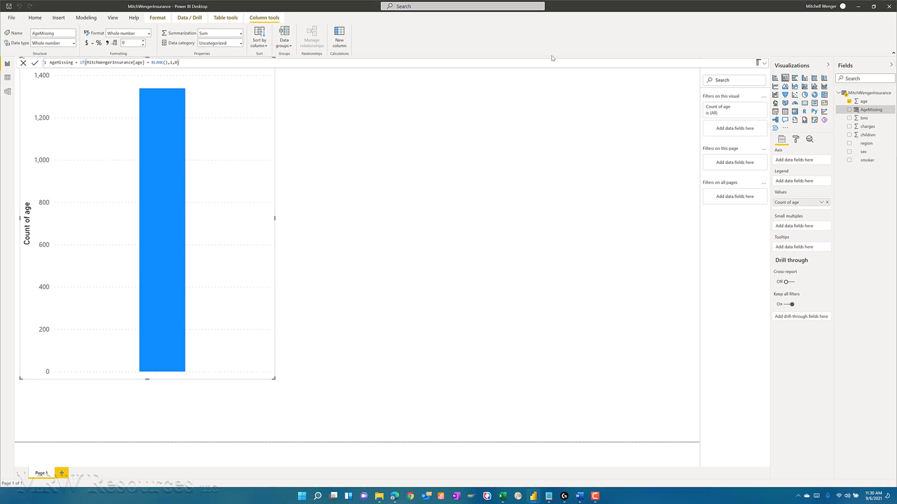
# Step: Swap age for AgeMissing in the chart and browse the data table view
pyautogui.click(850, 101)
pyautogui.click(850, 110)
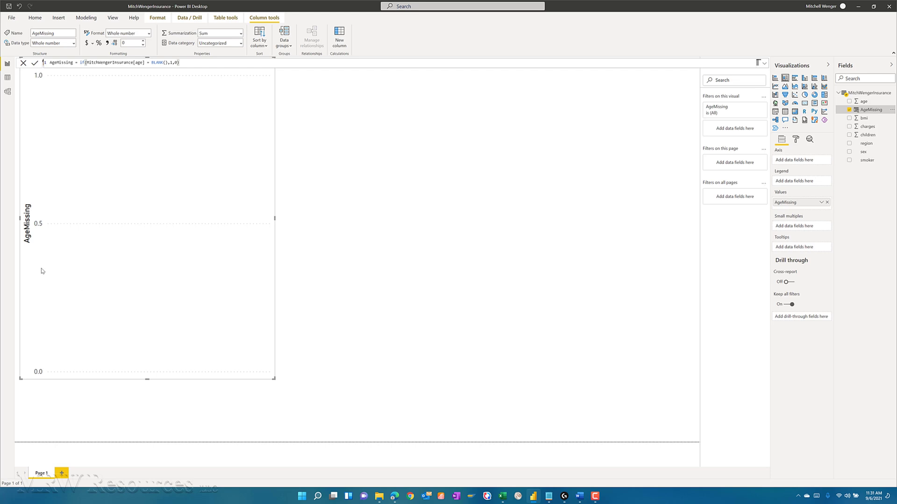
pyautogui.click(7, 77)
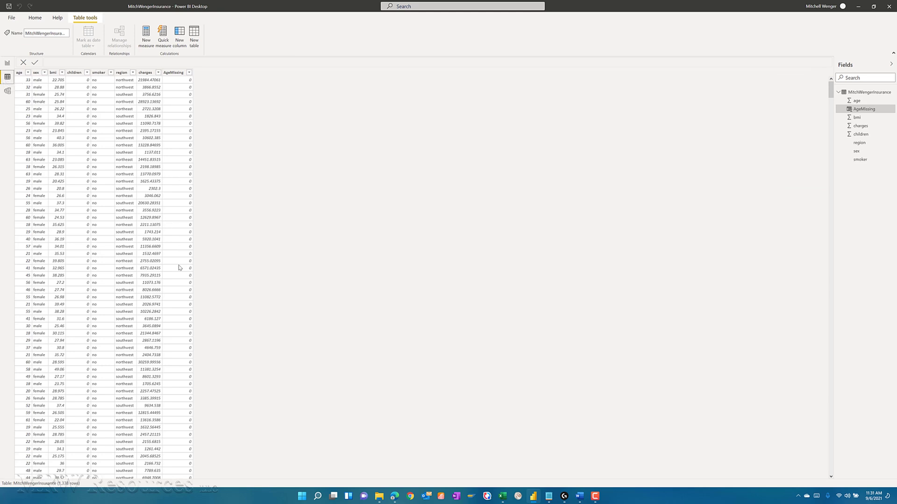
pyautogui.scroll(-7, 173, 333)
pyautogui.scroll(-20, 173, 333)
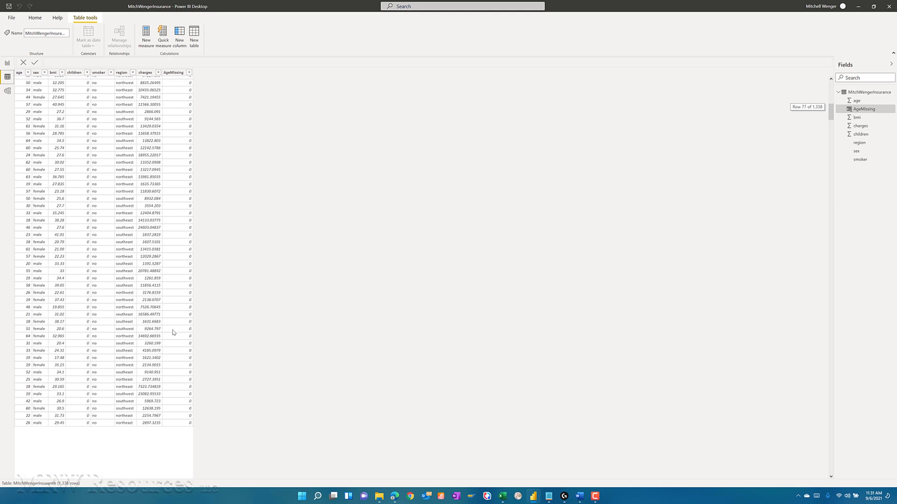
pyautogui.scroll(20, 180, 280)
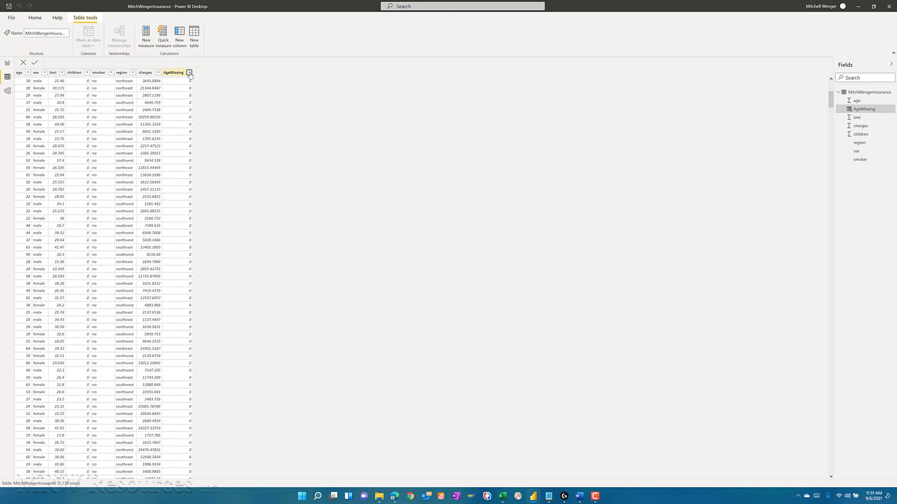
# Step: Confirm the AgeMissing column holds only 0 values, then switch windows toward Word
pyautogui.click(189, 73)
pyautogui.click(189, 74)
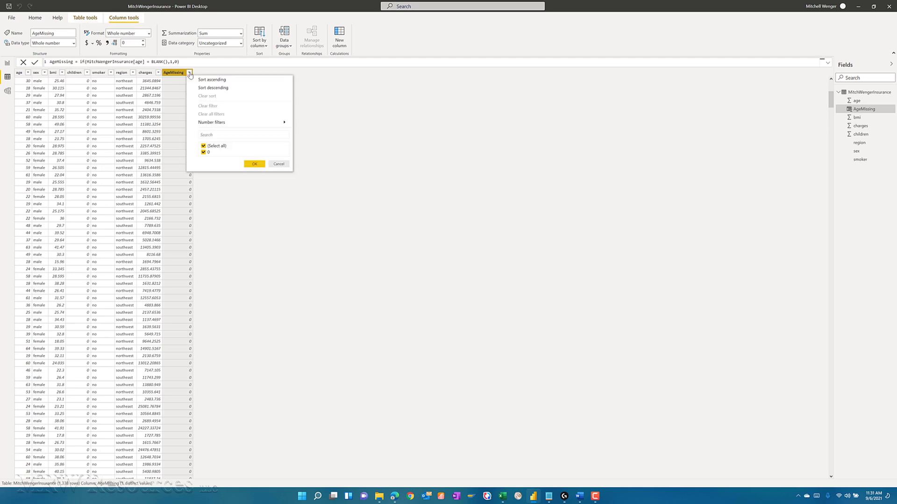
pyautogui.click(279, 164)
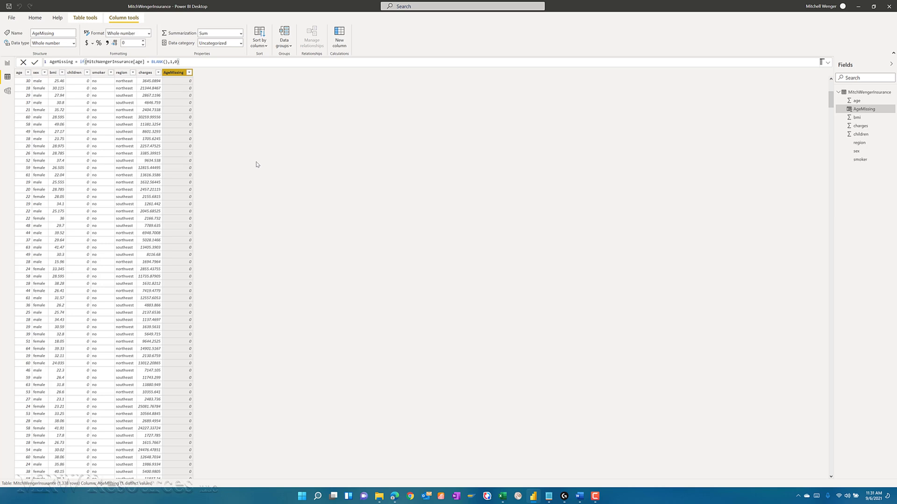
pyautogui.press('super+Tab')
# Step: Enter 0 in Age's Missing and % Miss cells and fill 1338 into every remaining Count cell
pyautogui.press('Return')
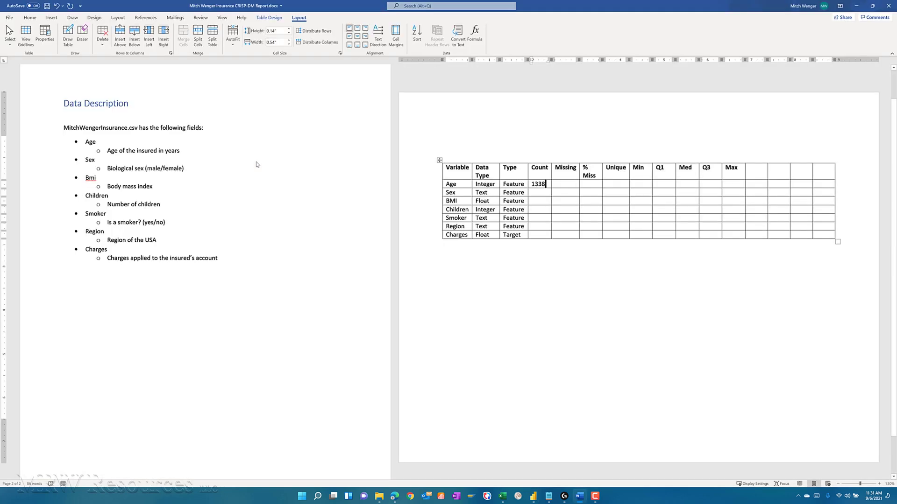
pyautogui.write('0')
pyautogui.press('Tab')
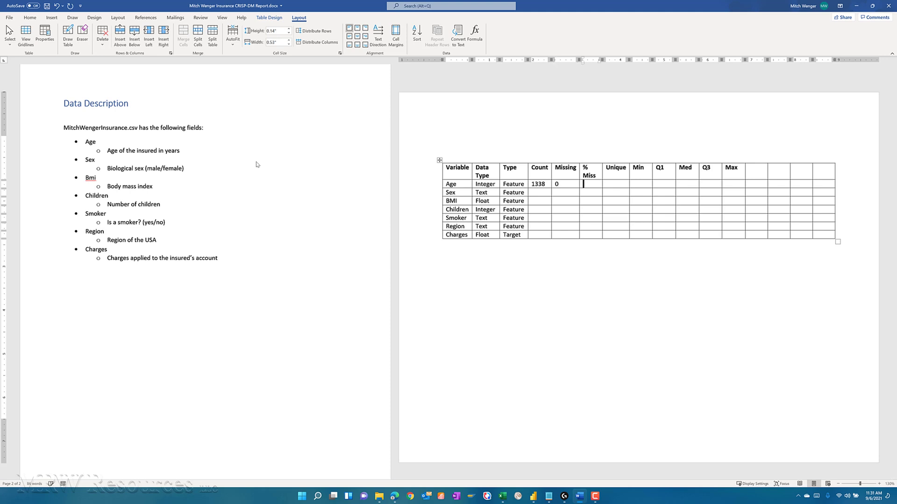
pyautogui.write('0')
pyautogui.press('Left')
pyautogui.press('Left')
pyautogui.press('Left')
pyautogui.press('Left')
pyautogui.hotkey('shift', 'Right')
pyautogui.hotkey('shift', 'Right')
pyautogui.hotkey('shift', 'Right')
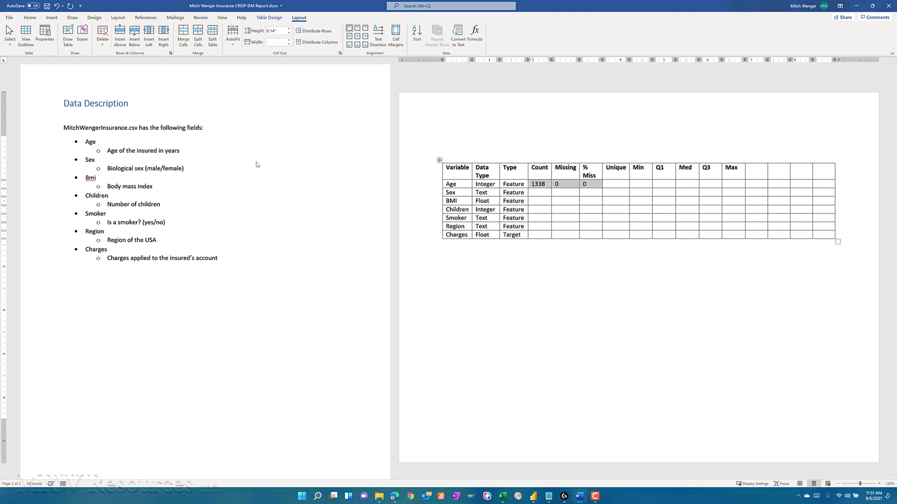
pyautogui.press('Down')
pyautogui.hotkey('shift', 'Down')
pyautogui.hotkey('shift', 'Down')
pyautogui.hotkey('shift', 'Down')
pyautogui.hotkey('shift', 'Down')
pyautogui.hotkey('shift', 'Down')
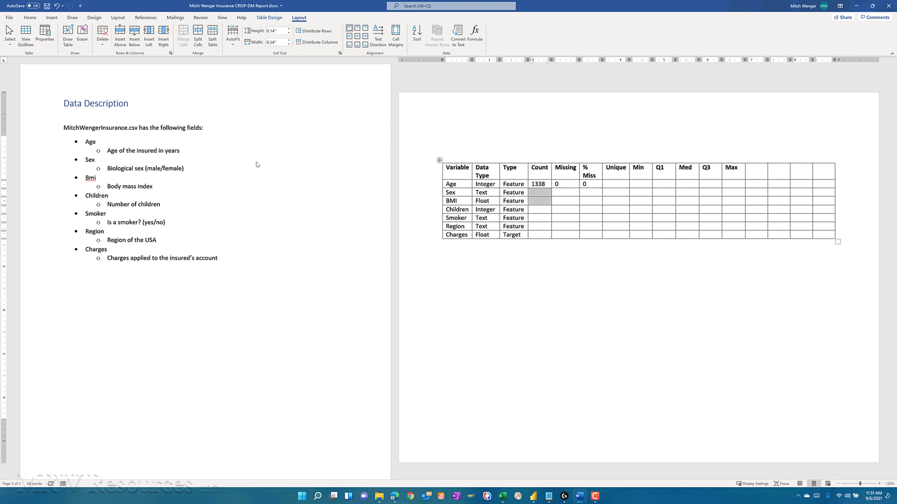
pyautogui.hotkey('ctrl', 'v')
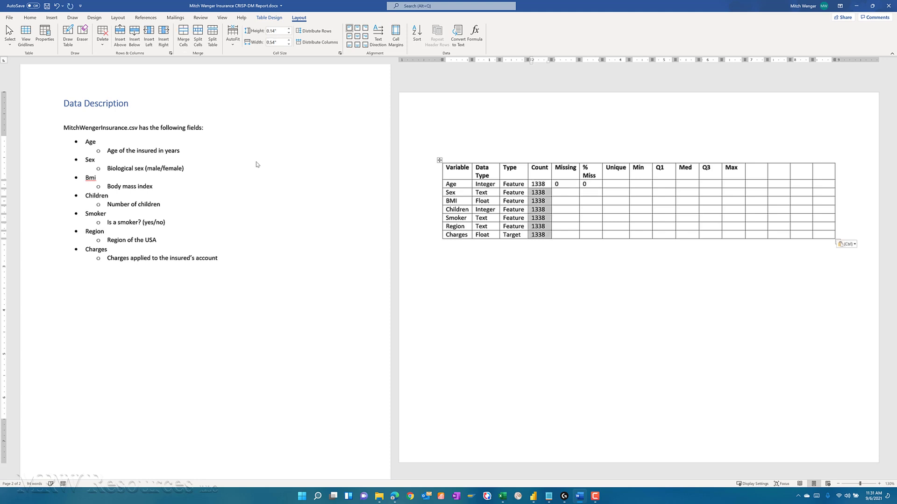
# Step: Copy Age's two zeros into the Missing and % Miss cells of all remaining variables
pyautogui.press('Right')
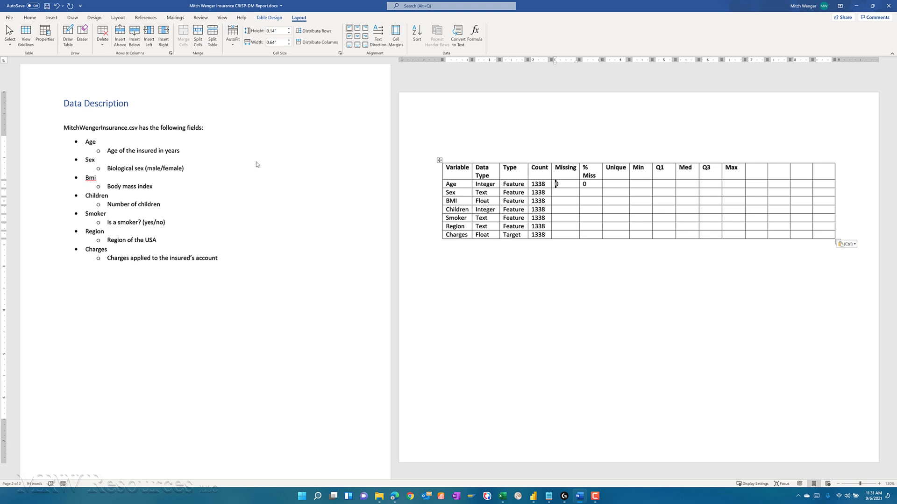
pyautogui.hotkey('shift', 'Right')
pyautogui.hotkey('shift', 'Right')
pyautogui.hotkey('shift', 'Right')
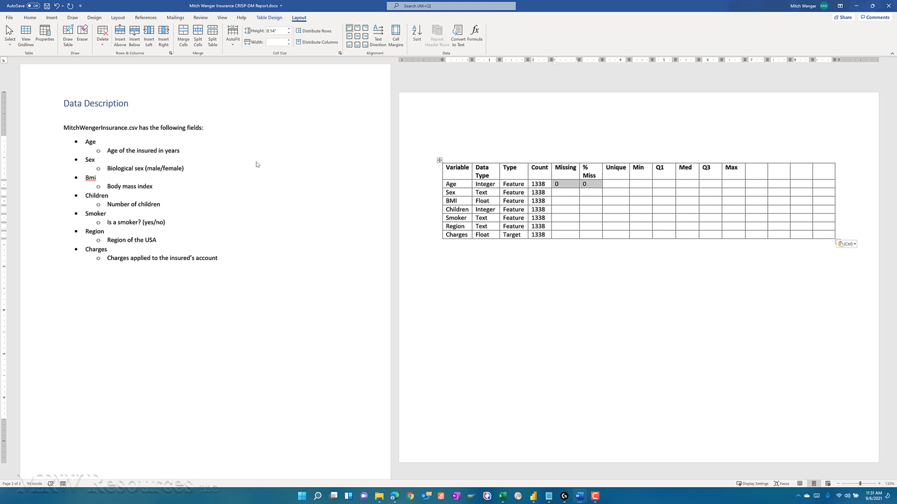
pyautogui.press('Down')
pyautogui.hotkey('shift', 'Right')
pyautogui.hotkey('shift', 'Right')
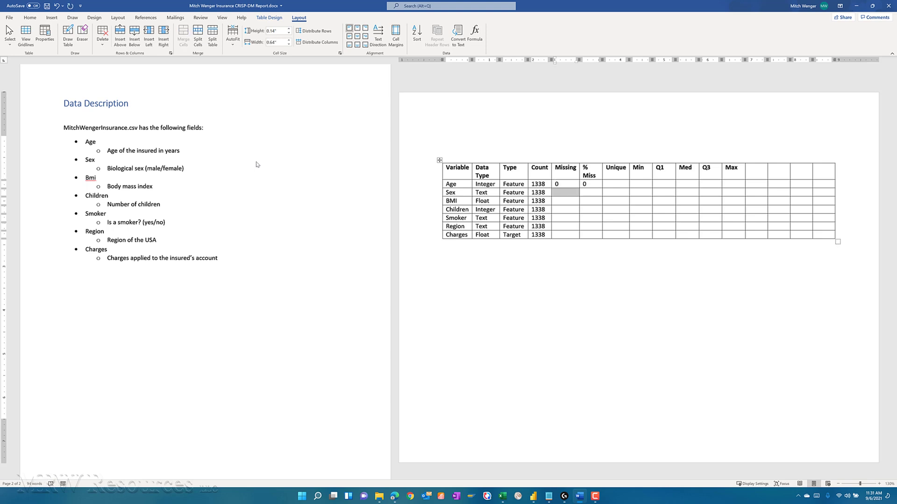
pyautogui.hotkey('shift', 'Down')
pyautogui.hotkey('shift', 'Down')
pyautogui.hotkey('shift', 'Down')
pyautogui.hotkey('shift', 'Down')
pyautogui.hotkey('shift', 'Down')
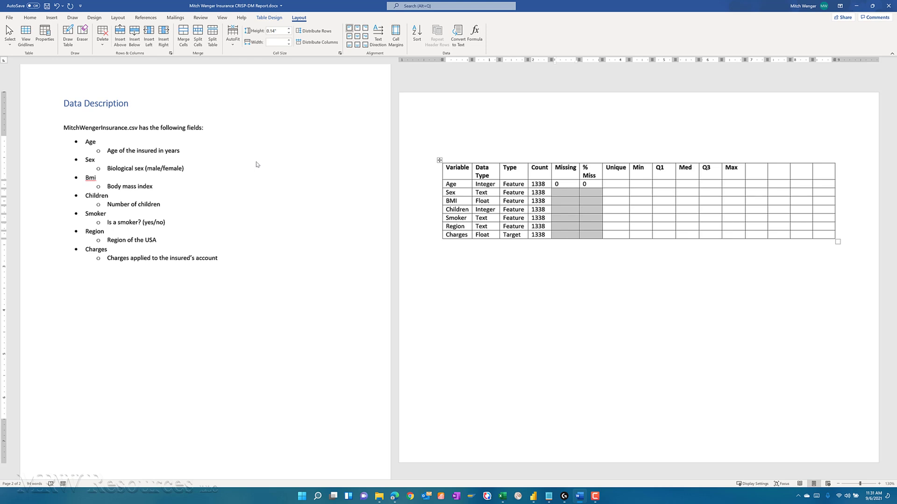
pyautogui.hotkey('ctrl', 'v')
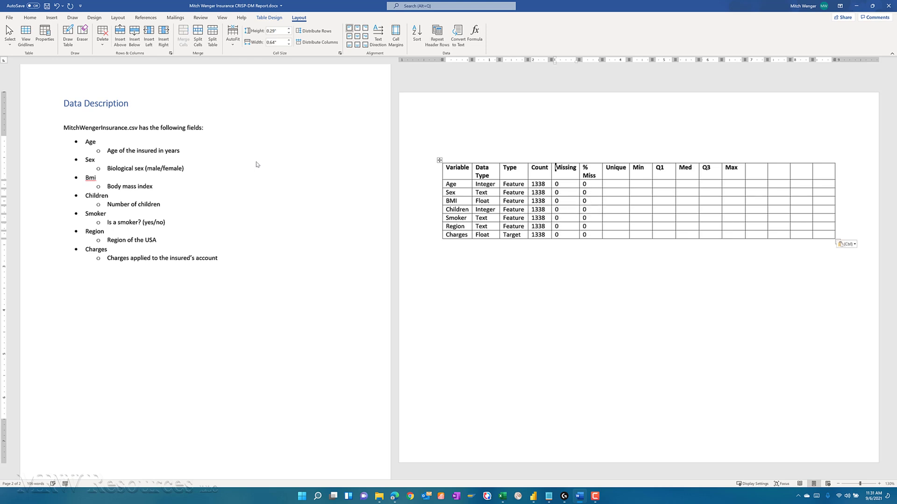
pyautogui.hotkey('alt', 'Tab')
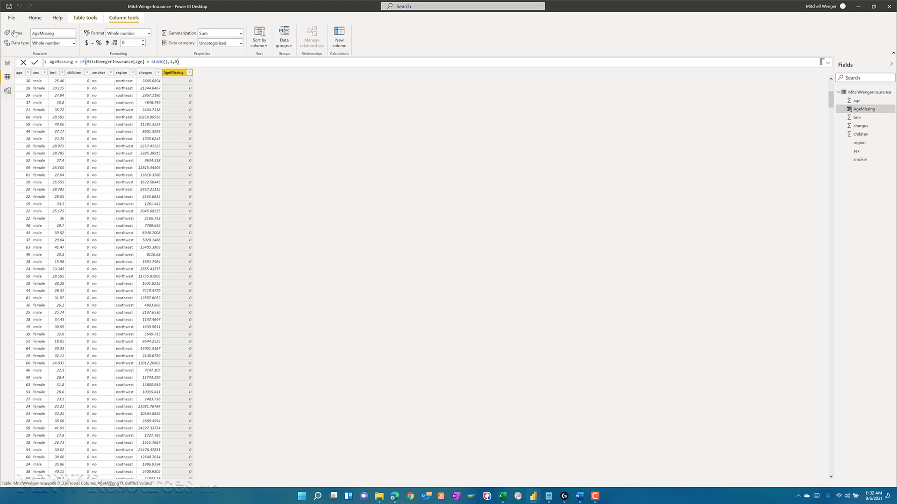
# Step: Swap AgeMissing for age in the report chart, aggregated as Count (Distinct), showing 47
pyautogui.click(7, 64)
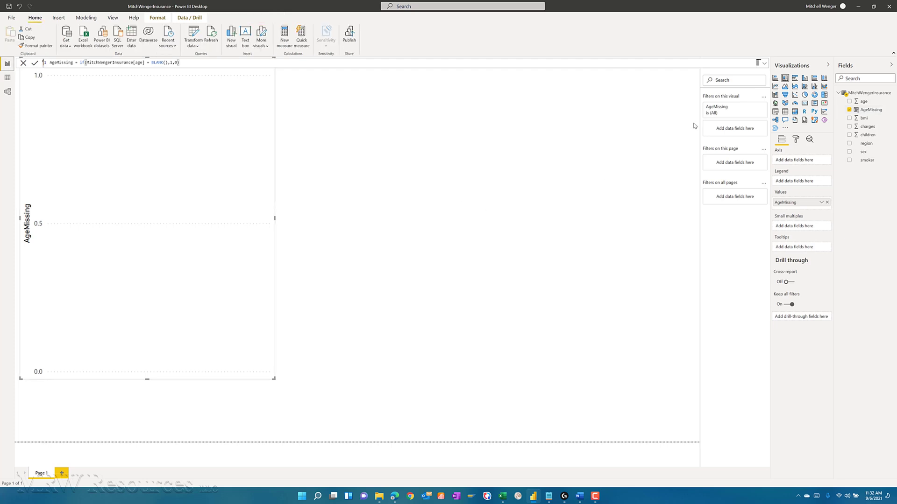
pyautogui.click(849, 110)
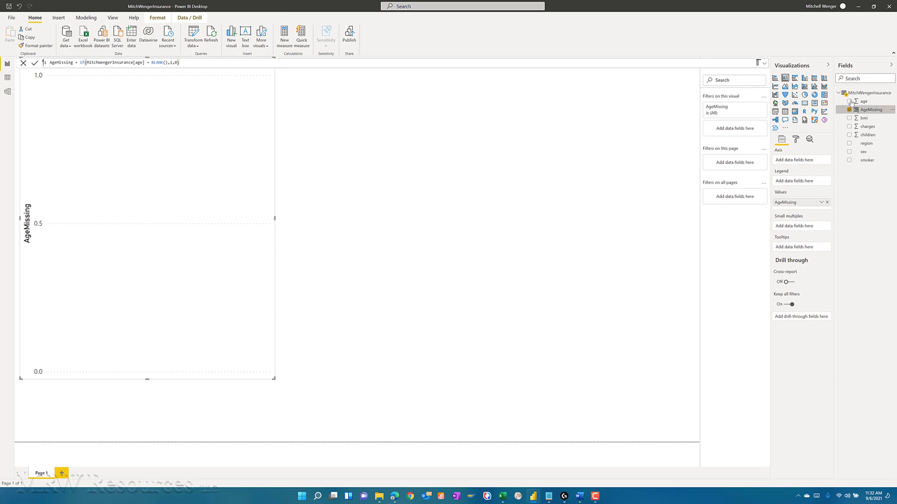
pyautogui.click(849, 101)
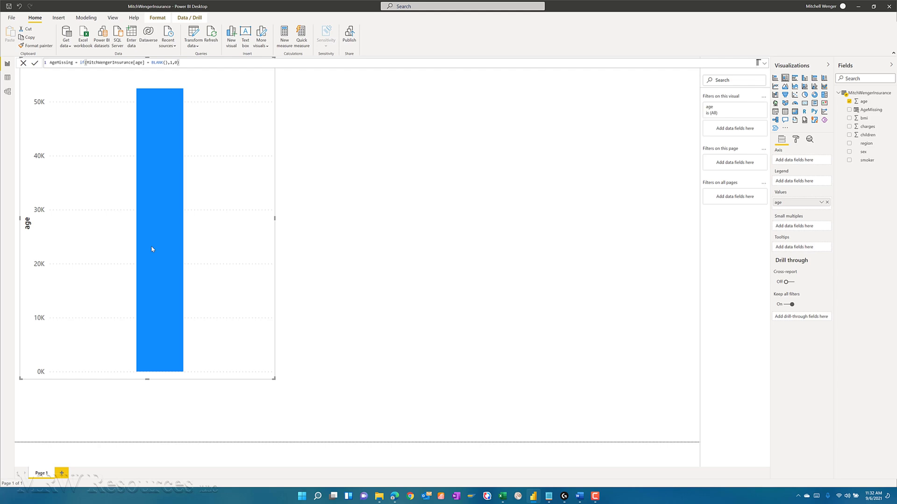
pyautogui.click(821, 203)
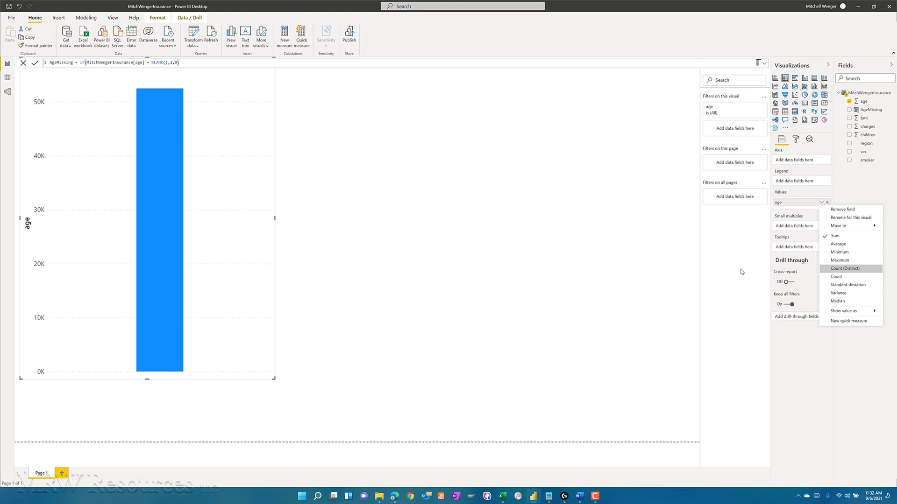
pyautogui.click(838, 269)
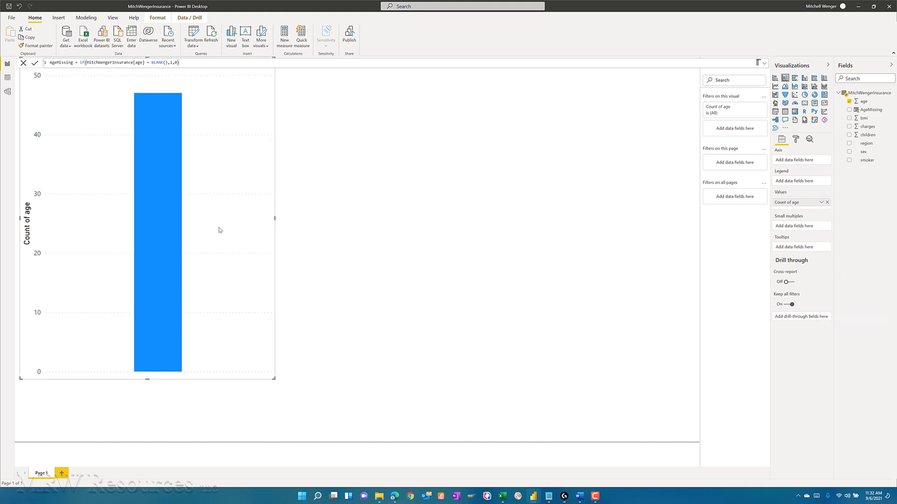
pyautogui.moveTo(153, 151)
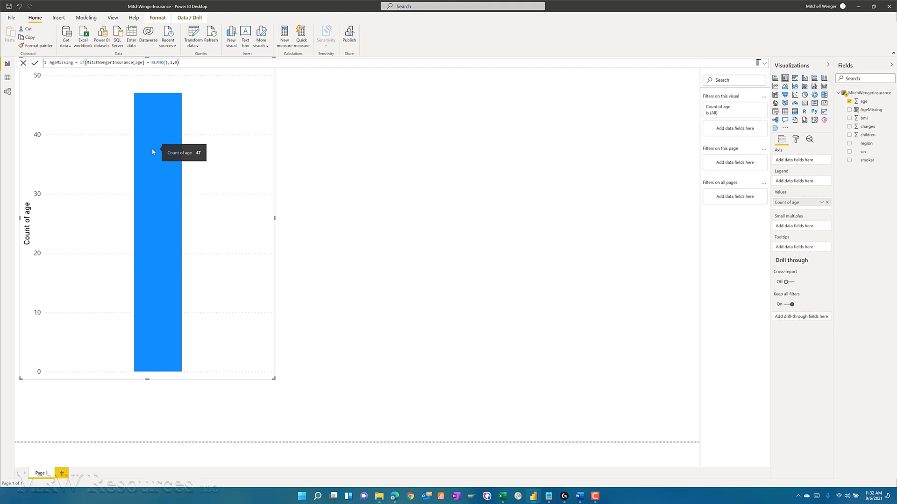
pyautogui.hotkey('alt', 'Tab')
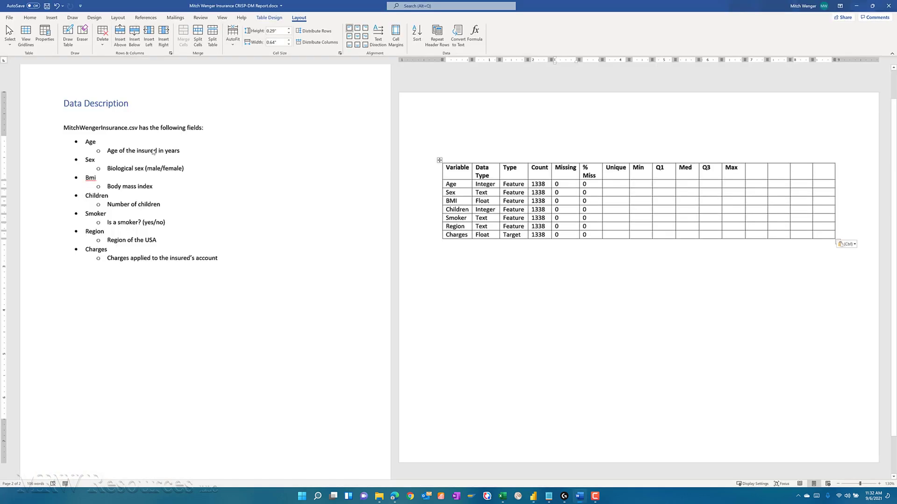
# Step: Type 47 into the Age row's Unique cell of the statistics table
pyautogui.press('Down')
pyautogui.press('Tab')
pyautogui.press('Tab')
pyautogui.write('47')
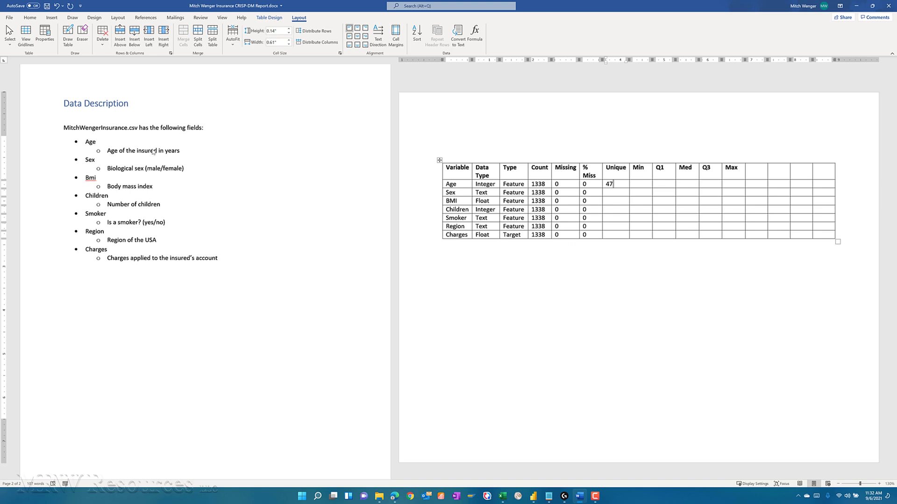
pyautogui.hotkey('alt', 'Tab')
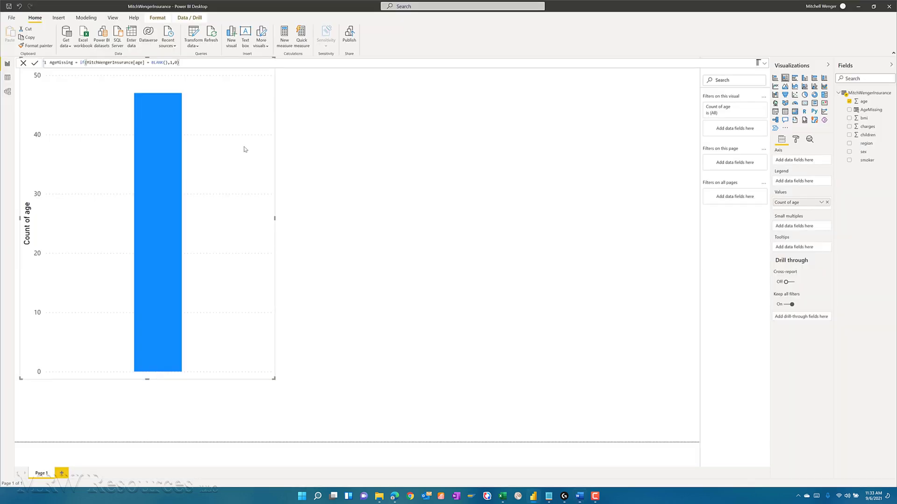
pyautogui.click(820, 204)
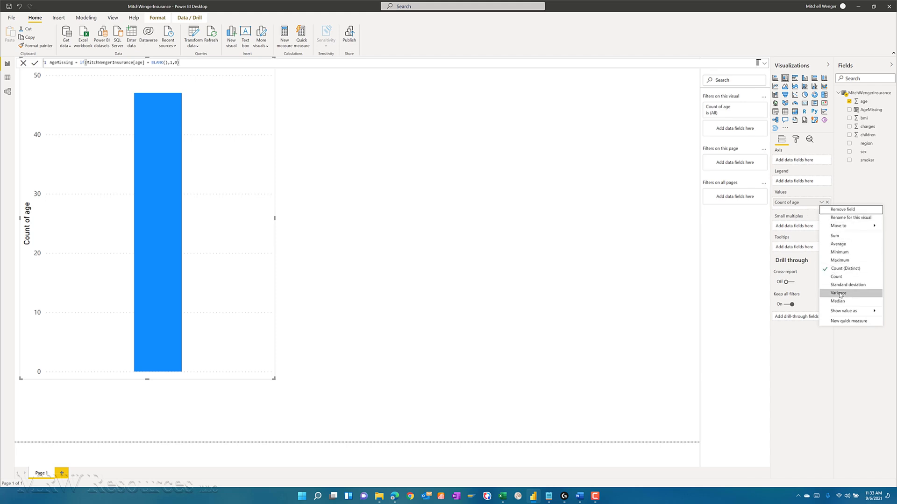
pyautogui.click(726, 280)
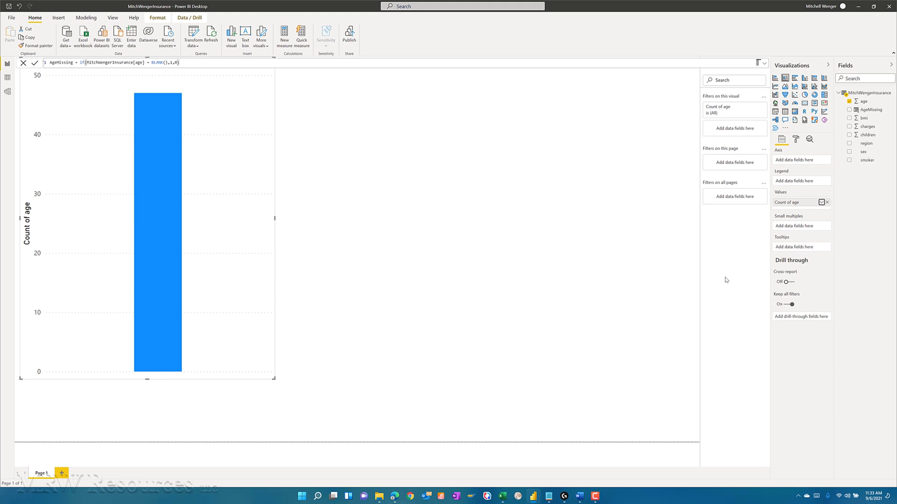
pyautogui.click(330, 261)
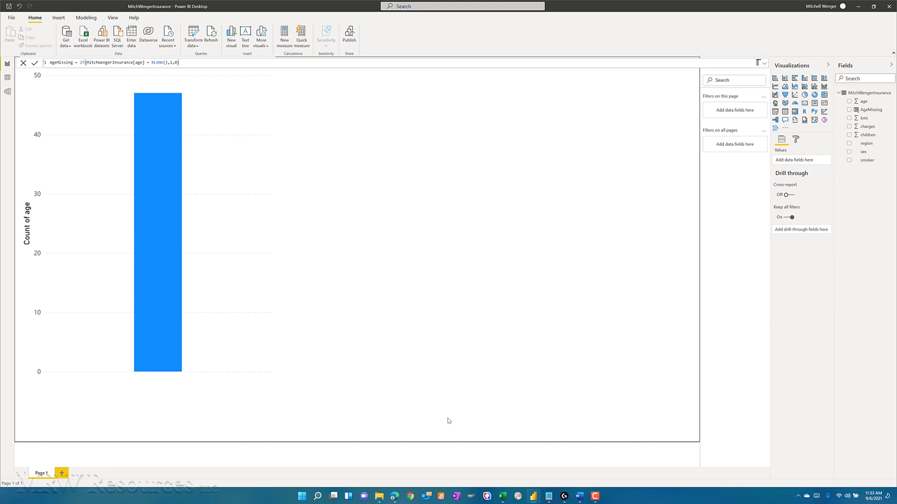
# Step: Convert the insurance data range into an Excel table with headers
pyautogui.click(503, 497)
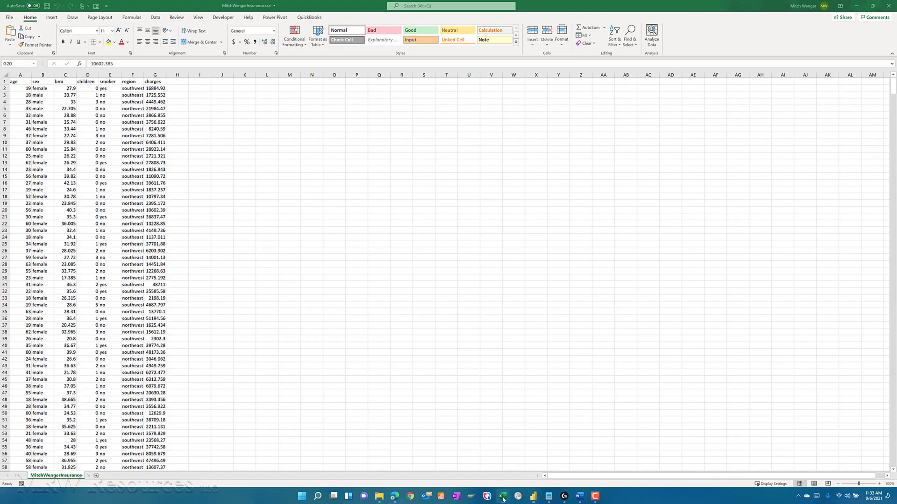
pyautogui.press('Left')
pyautogui.press('Left')
pyautogui.press('Left')
pyautogui.press('Left')
pyautogui.press('Left')
pyautogui.press('Left')
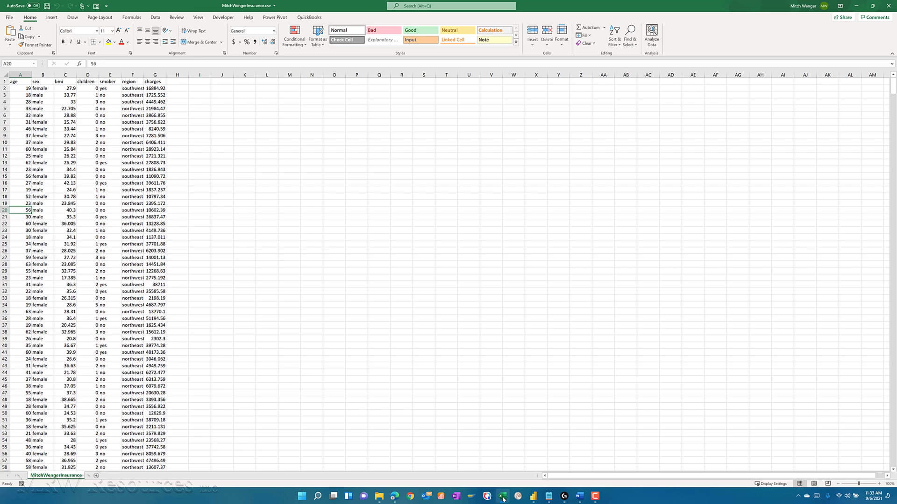
pyautogui.press('Up')
pyautogui.press('Up')
pyautogui.press('Up')
pyautogui.press('Up')
pyautogui.press('Up')
pyautogui.press('Up')
pyautogui.press('Up')
pyautogui.press('Up')
pyautogui.press('Up')
pyautogui.press('Up')
pyautogui.press('Up')
pyautogui.press('Up')
pyautogui.press('Up')
pyautogui.press('Up')
pyautogui.press('Up')
pyautogui.press('Up')
pyautogui.press('Up')
pyautogui.press('Up')
pyautogui.press('Up')
pyautogui.press('Down')
pyautogui.press('Down')
pyautogui.click(56, 18)
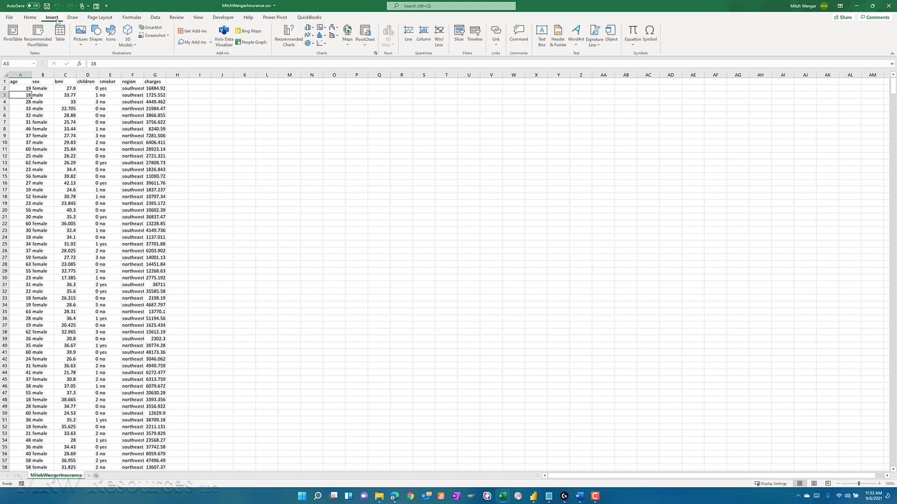
pyautogui.click(60, 33)
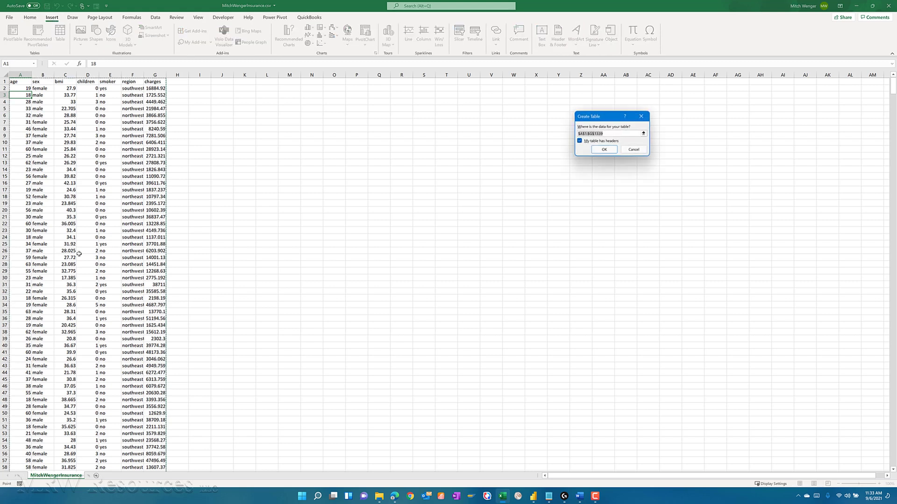
pyautogui.click(604, 150)
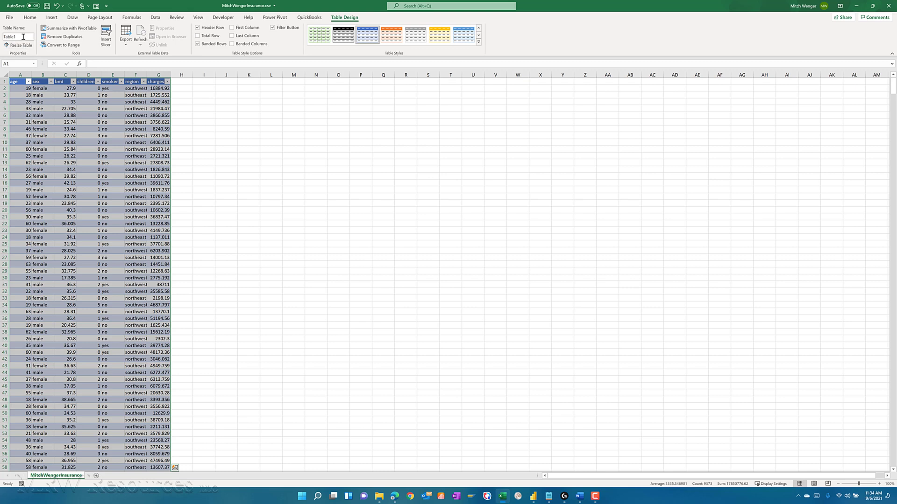
# Step: Rename the table to MitchWengerInsurance
pyautogui.click(23, 36)
pyautogui.press('BackSpace')
pyautogui.press('BackSpace')
pyautogui.press('BackSpace')
pyautogui.press('BackSpace')
pyautogui.press('BackSpace')
pyautogui.press('BackSpace')
pyautogui.write('MitchWengerInsurance')
pyautogui.press('Return')
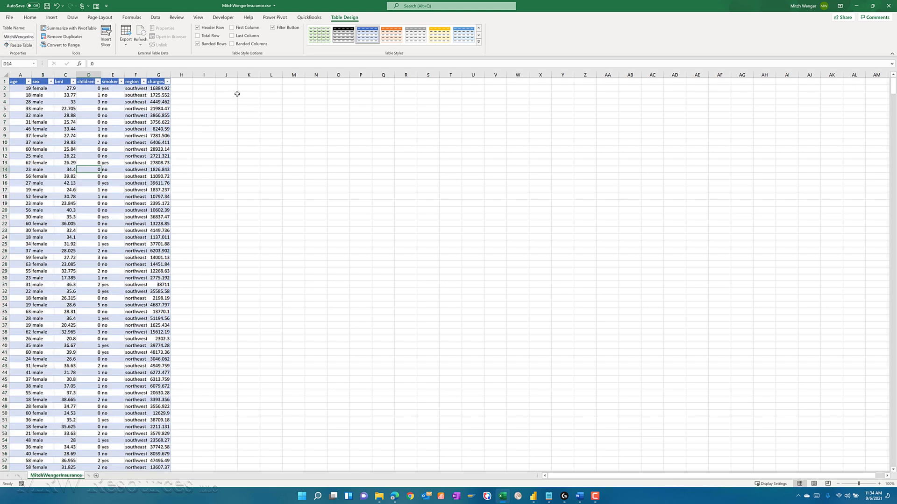
pyautogui.click(240, 87)
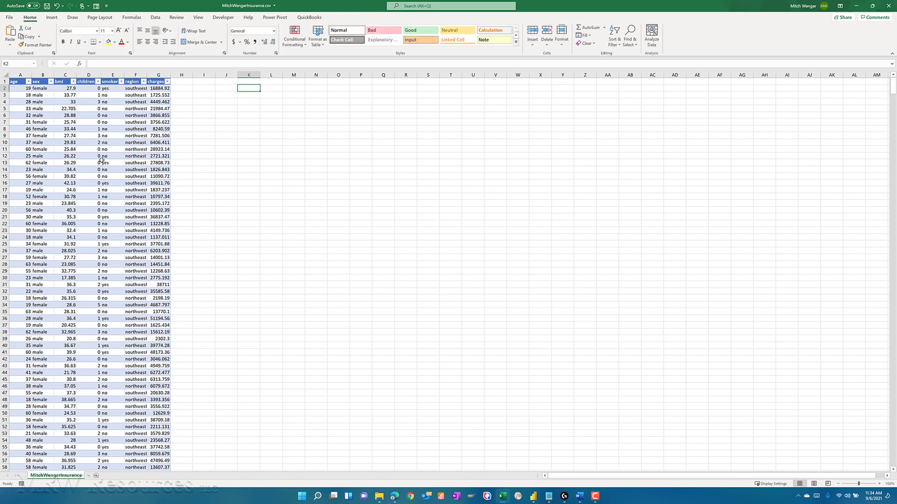
# Step: Label I2 InterQ and put a COUNT of the age column in J2, giving 1338
pyautogui.press('Left')
pyautogui.press('Left')
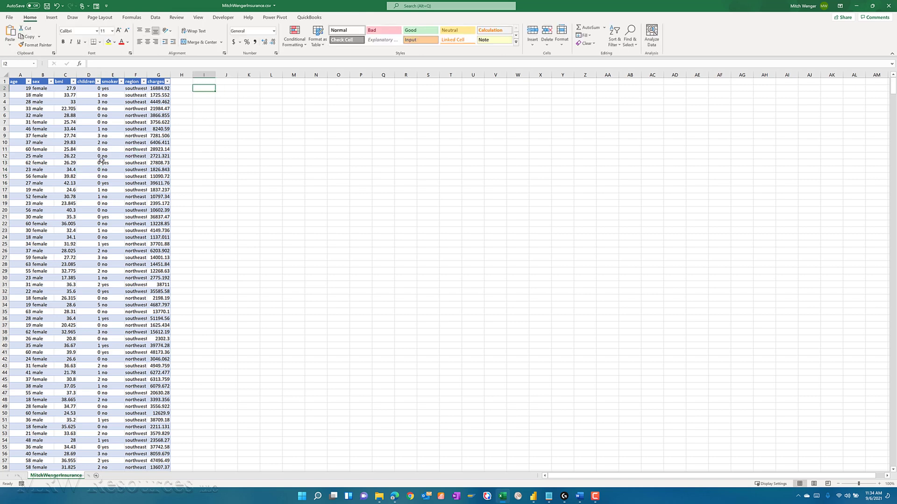
pyautogui.write('It')
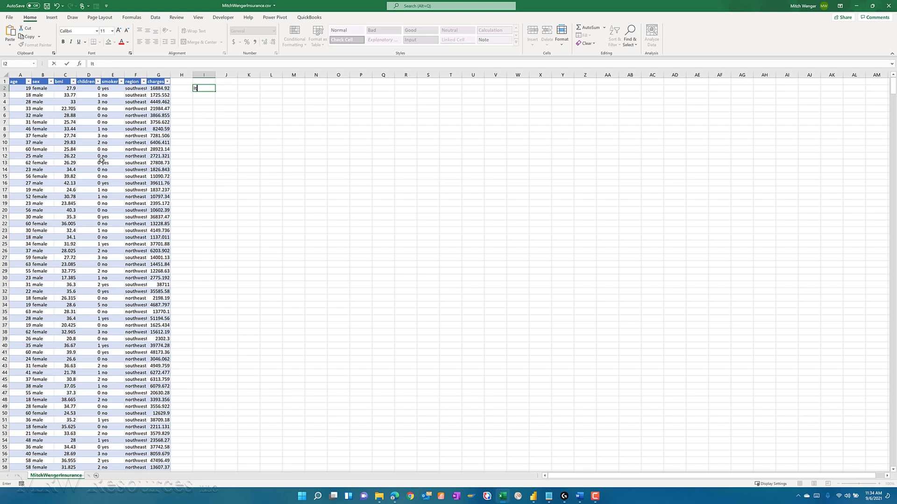
pyautogui.write('terQ')
pyautogui.press('Tab')
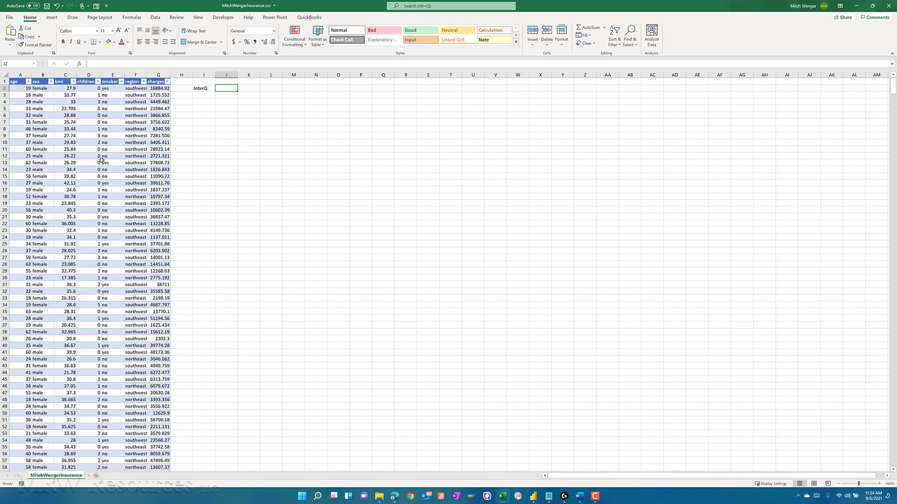
pyautogui.write('=count(')
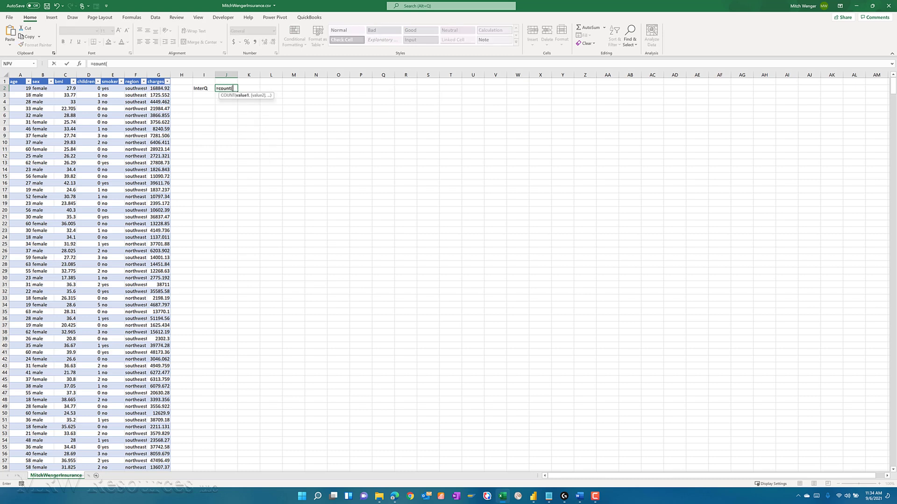
pyautogui.click(27, 88)
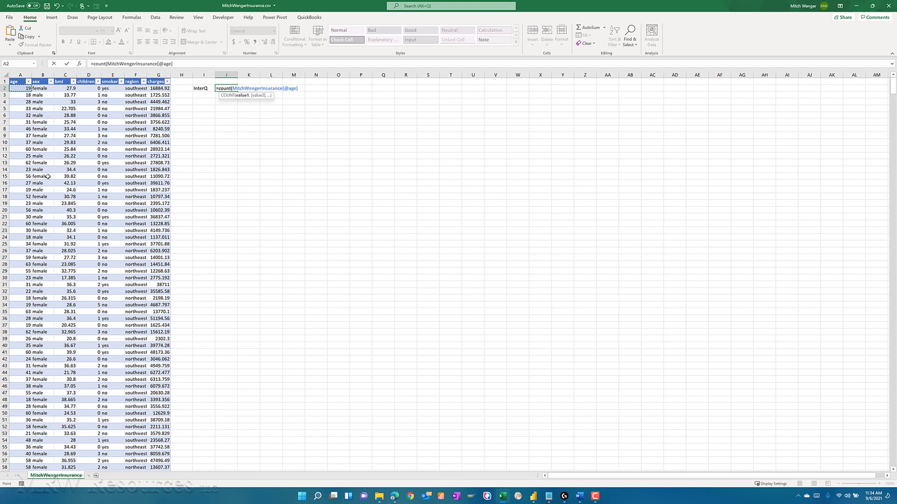
pyautogui.hotkey('ctrl', 'shift', 'Down')
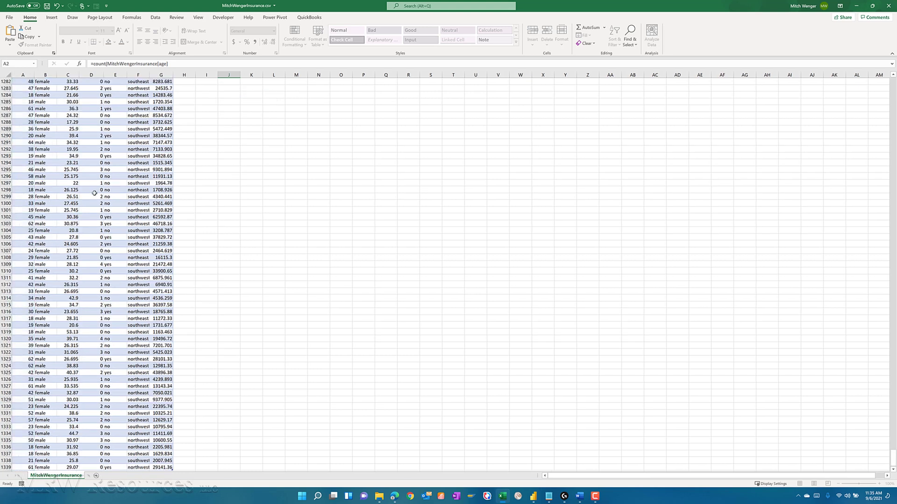
pyautogui.hotkey('ctrl', 'Return')
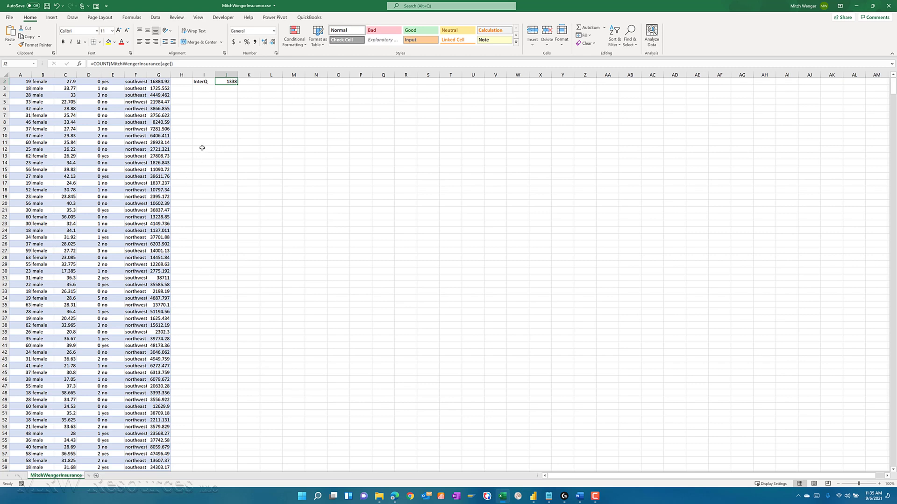
# Step: Edit J2's formula to divide the age count by 4, giving 334.5
pyautogui.scroll(1, 206, 146)
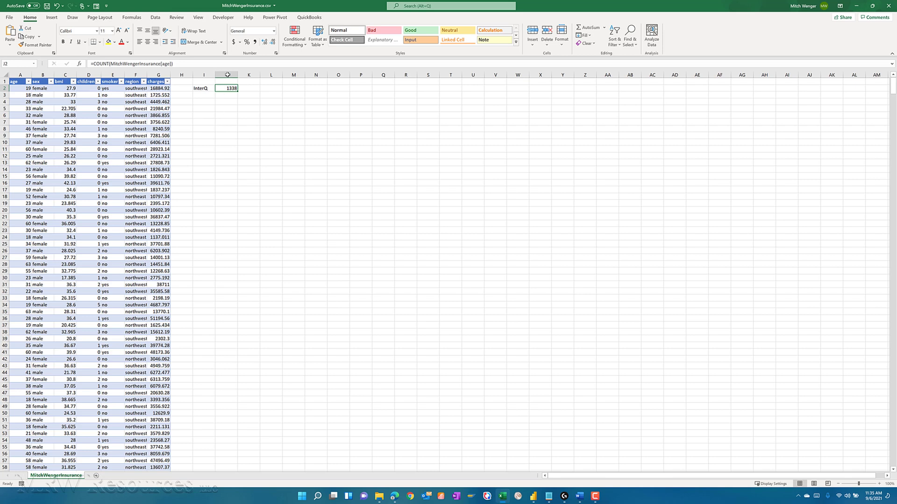
pyautogui.click(183, 65)
pyautogui.click(182, 65)
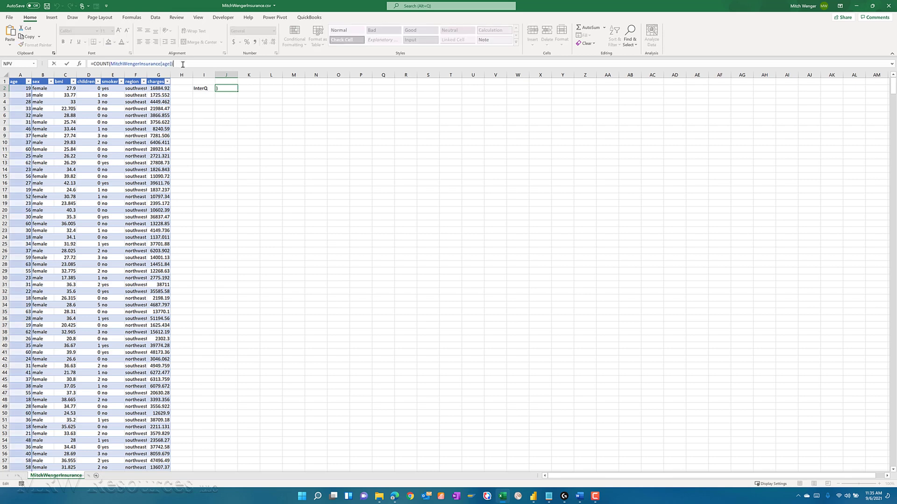
pyautogui.write('/4')
pyautogui.hotkey('ctrl', 'Return')
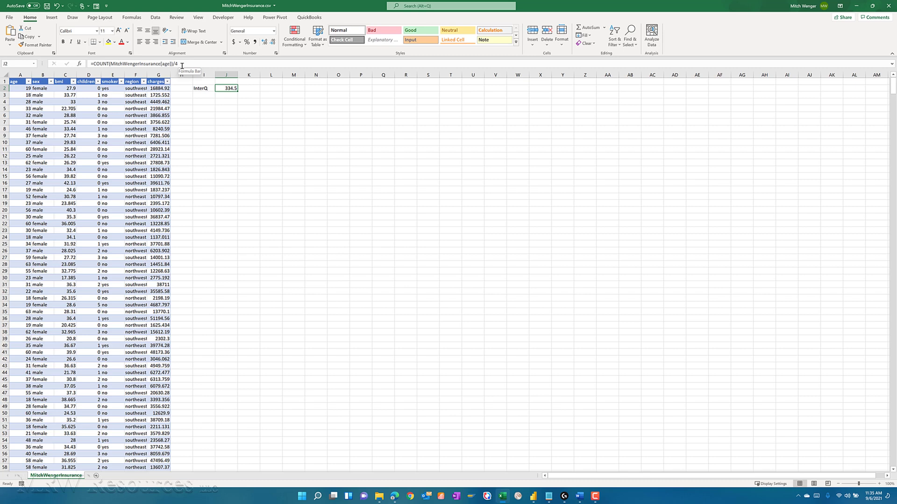
pyautogui.press('Down')
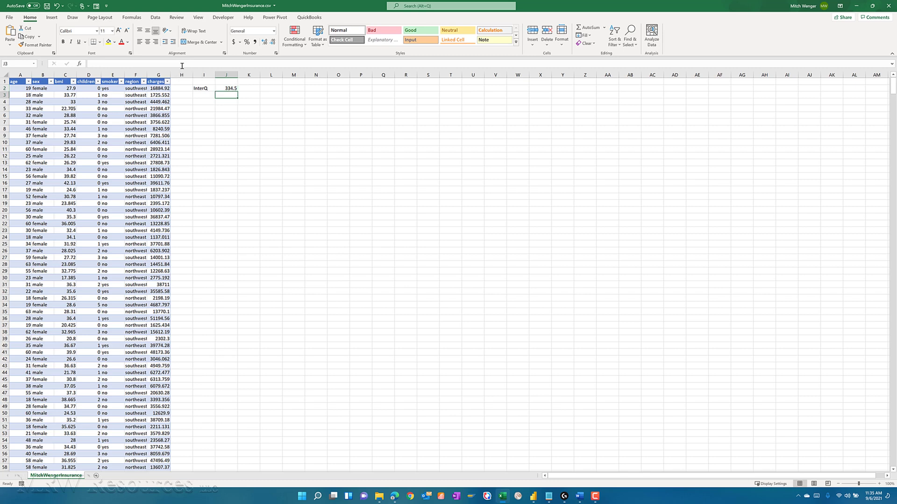
pyautogui.press('Left')
pyautogui.press('Down')
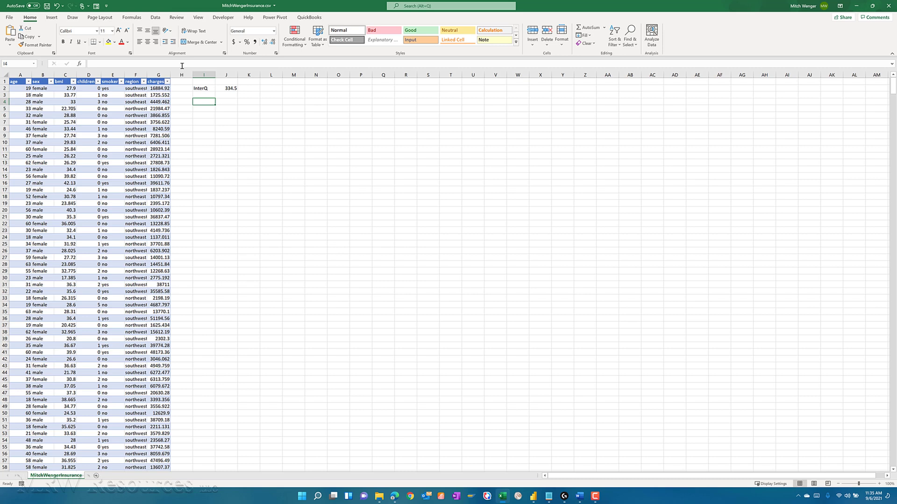
# Step: Open the Descriptive Statistics dialog from the Data tab's Data Analysis tools
pyautogui.click(156, 17)
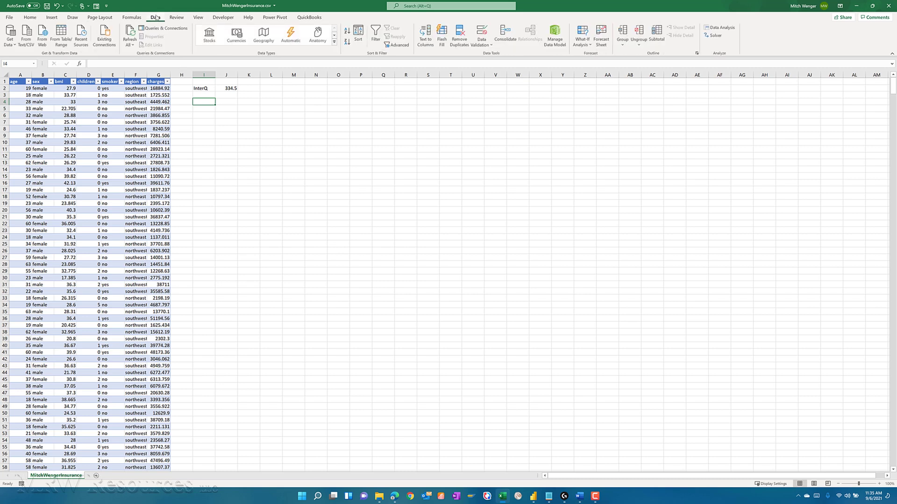
pyautogui.click(726, 29)
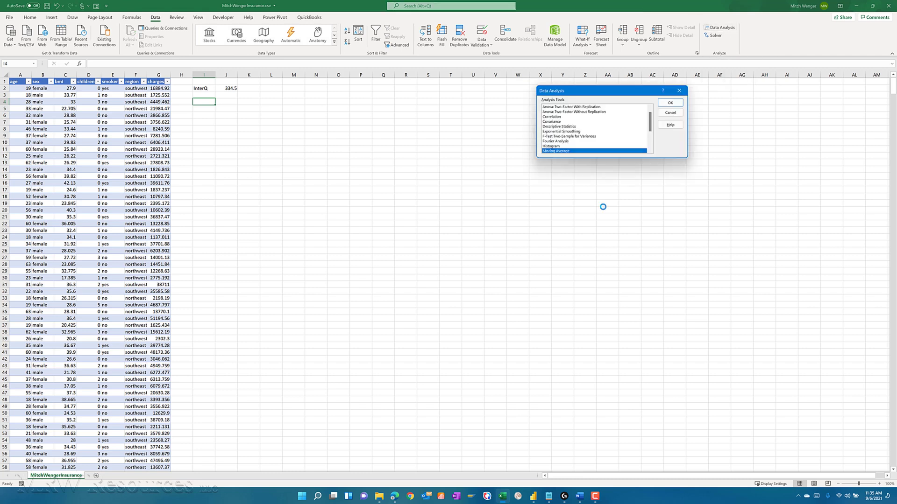
pyautogui.click(552, 126)
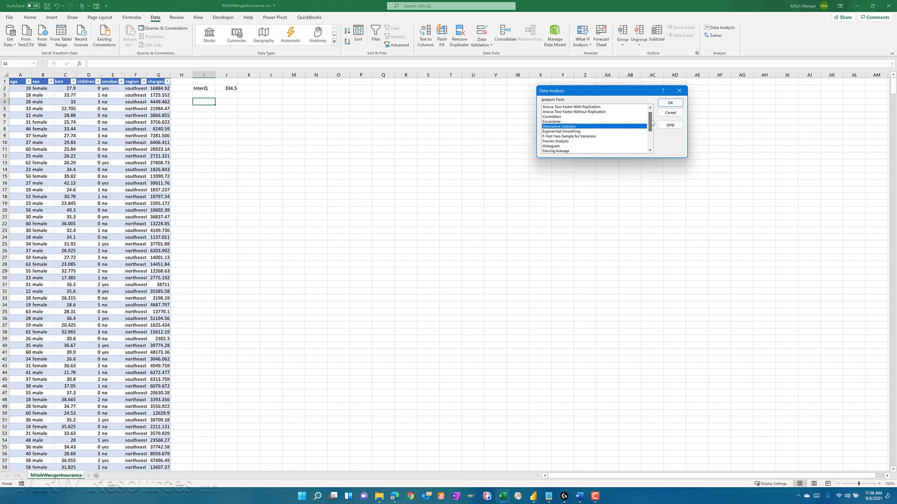
pyautogui.moveTo(650, 127)
pyautogui.mouseDown()
pyautogui.moveTo(649, 143)
pyautogui.moveTo(649, 119)
pyautogui.moveTo(649, 126)
pyautogui.mouseUp()
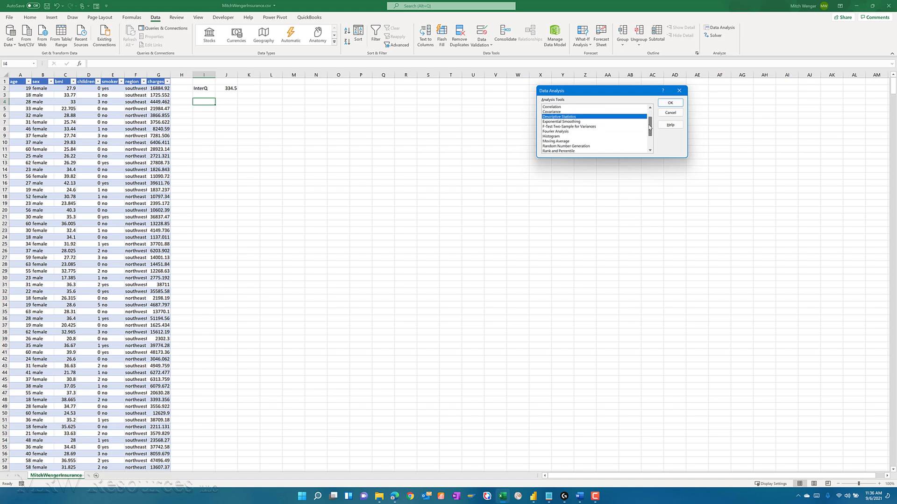
pyautogui.click(671, 103)
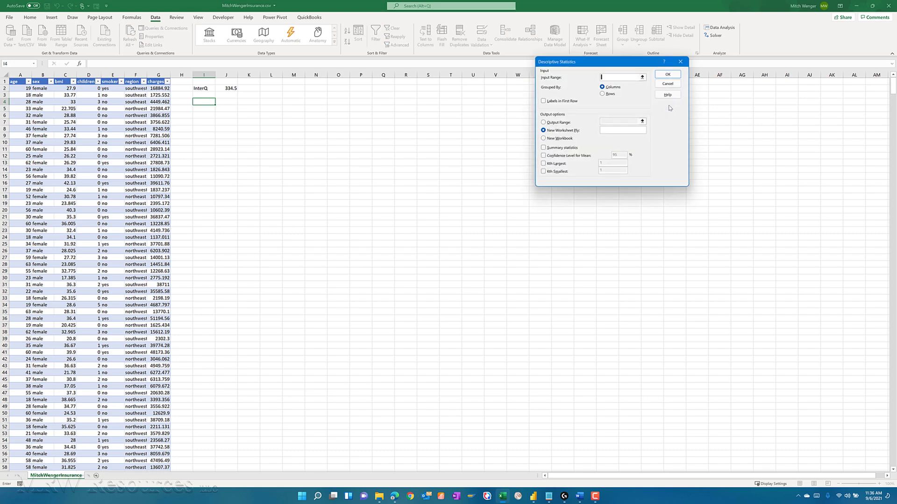
# Step: Set input range to column A with labels in first row, output starting at $I$5
pyautogui.click(603, 78)
pyautogui.click(21, 75)
pyautogui.click(544, 102)
pyautogui.click(543, 123)
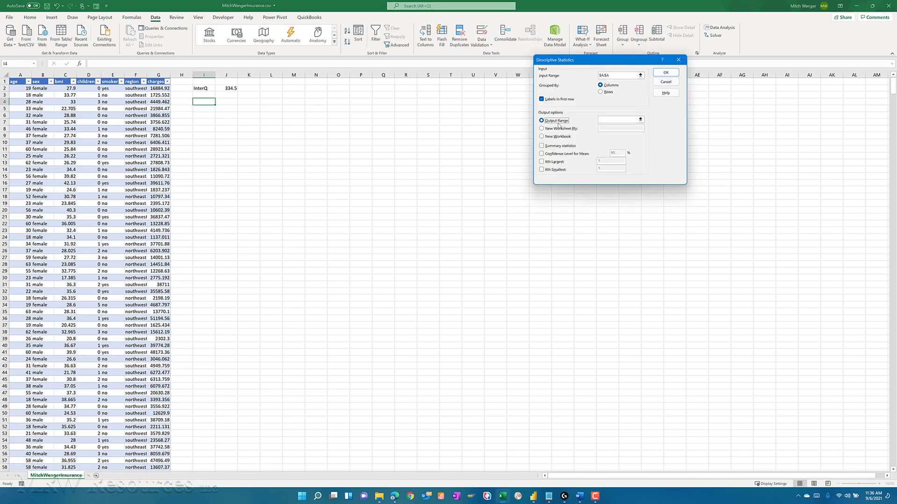
pyautogui.click(608, 119)
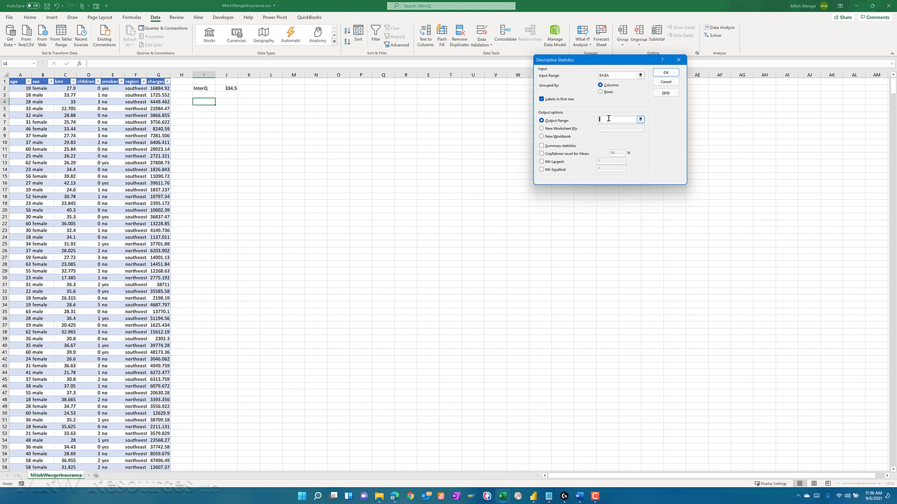
pyautogui.click(204, 109)
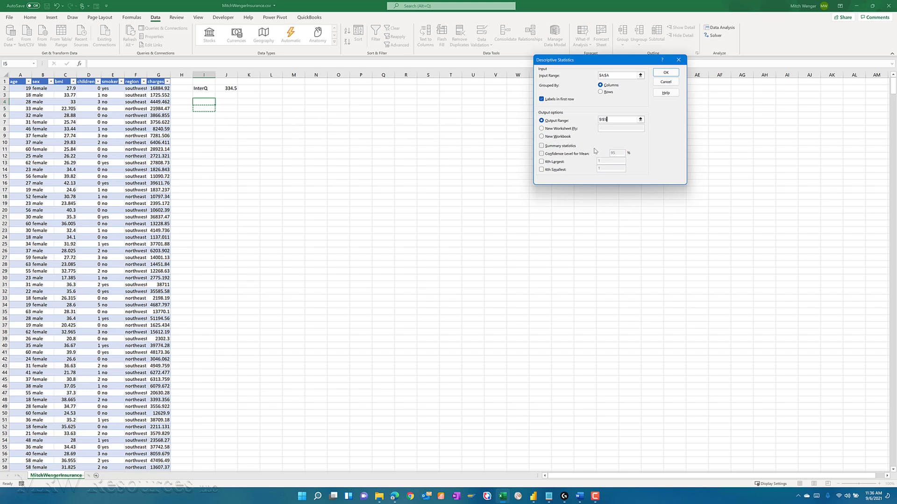
# Step: Enable summary statistics, 95% confidence level, and Kth largest and smallest both set to 335
pyautogui.click(541, 147)
pyautogui.click(541, 154)
pyautogui.click(541, 158)
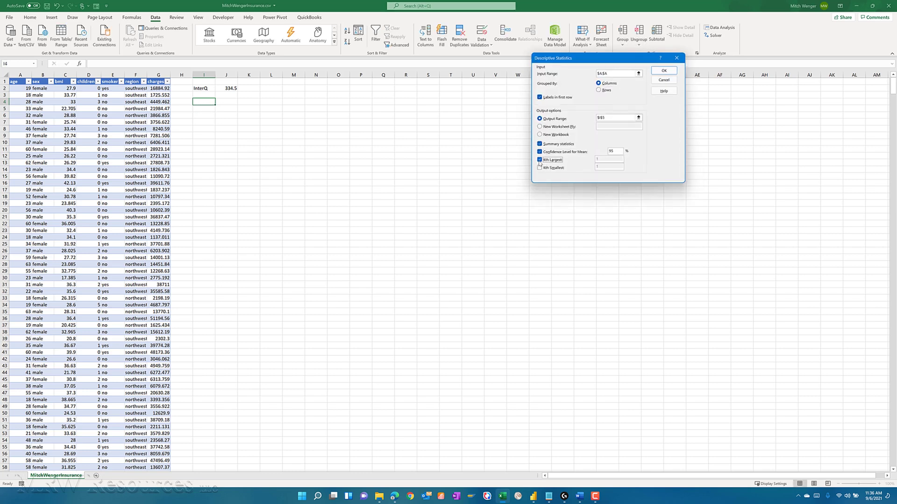
pyautogui.click(540, 165)
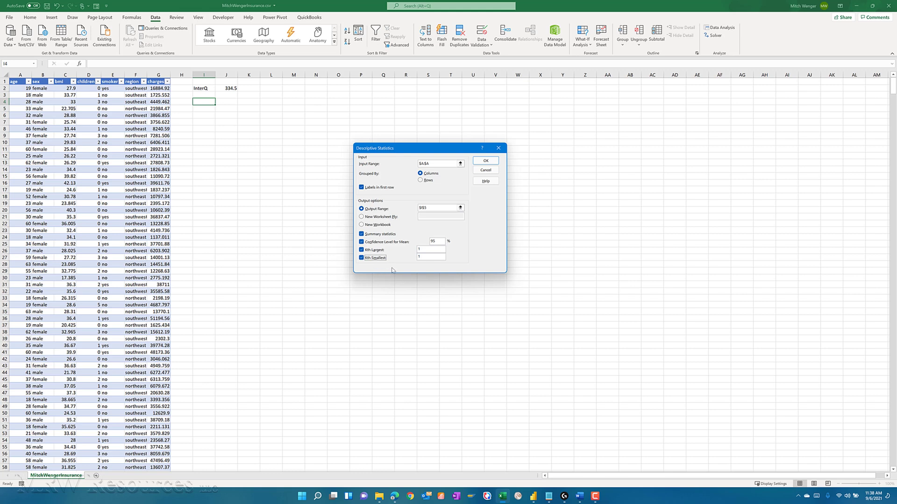
pyautogui.hotkey('shift', 'Tab')
pyautogui.write('335')
pyautogui.press('Tab')
pyautogui.press('Tab')
pyautogui.write('335')
# Step: Generate the age statistics and widen columns I and J to fit labels and values
pyautogui.click(485, 161)
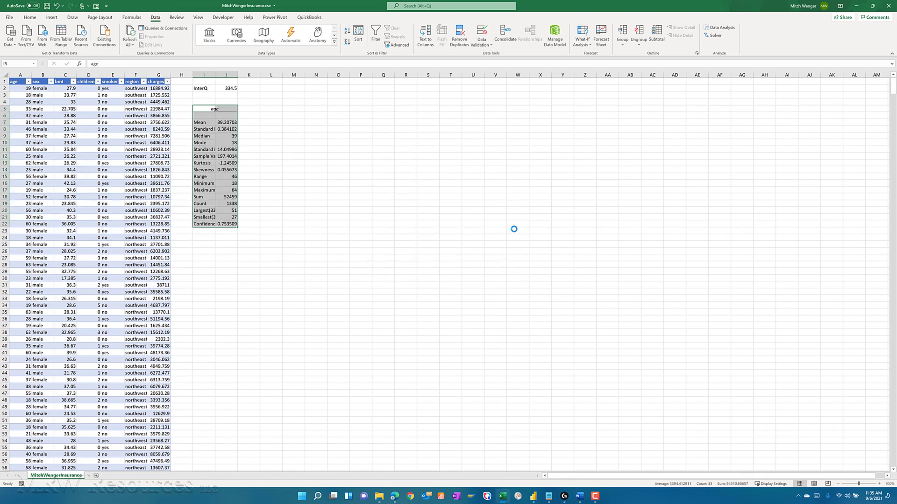
pyautogui.press('Down')
pyautogui.press('Down')
pyautogui.press('Down')
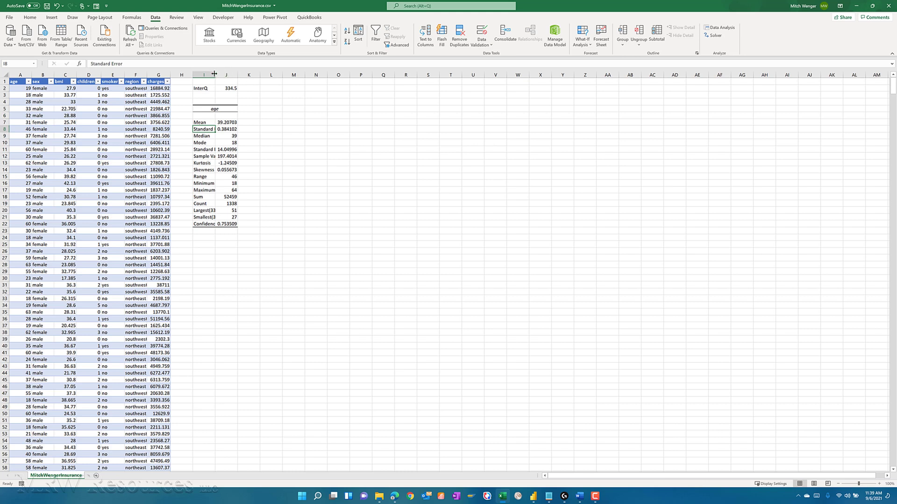
pyautogui.moveTo(215, 73); pyautogui.dragTo(248, 73)
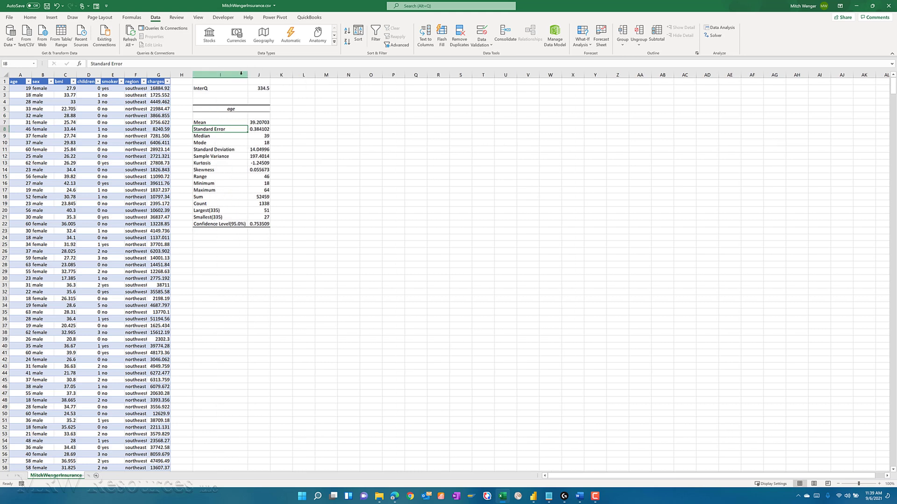
pyautogui.doubleClick(271, 76)
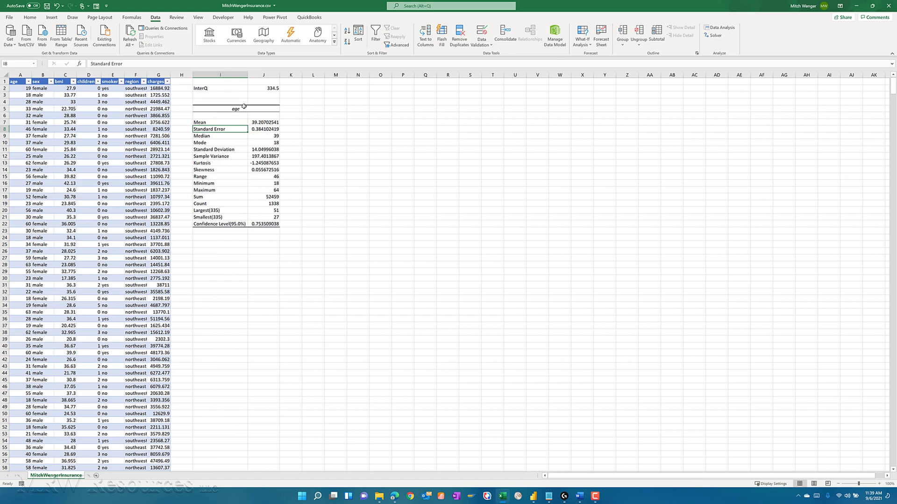
# Step: Review the age statistics: range 46, minimum 18, maximum 64, count 1338
pyautogui.click(209, 122)
pyautogui.press('Down')
pyautogui.press('Down')
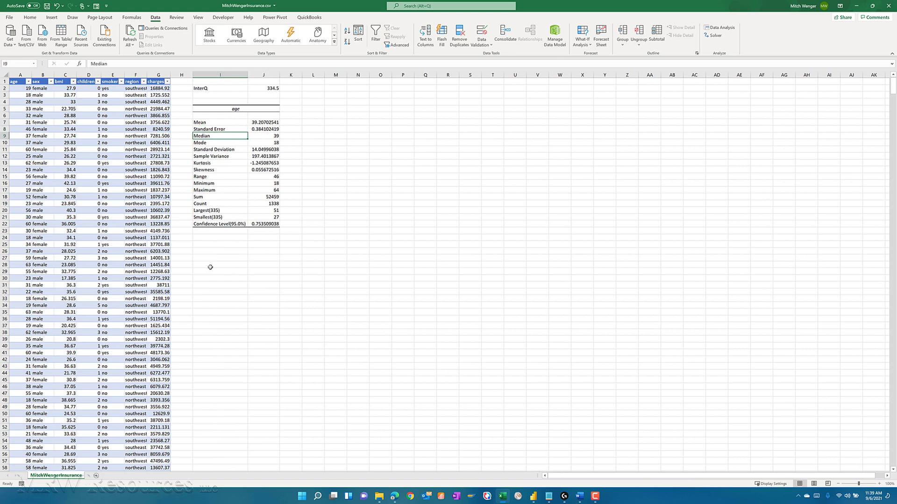
pyautogui.press('Down')
pyautogui.press('Down')
pyautogui.press('Down')
pyautogui.press('Down')
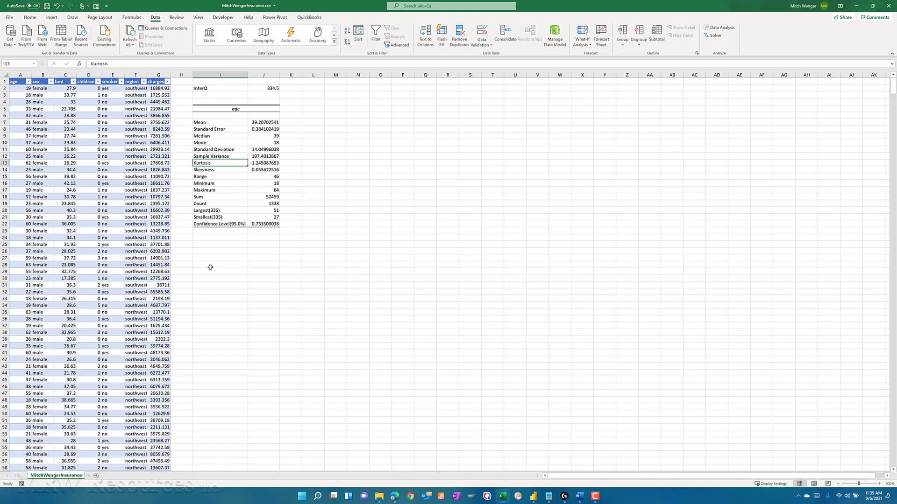
pyautogui.press('Down')
pyautogui.press('Down')
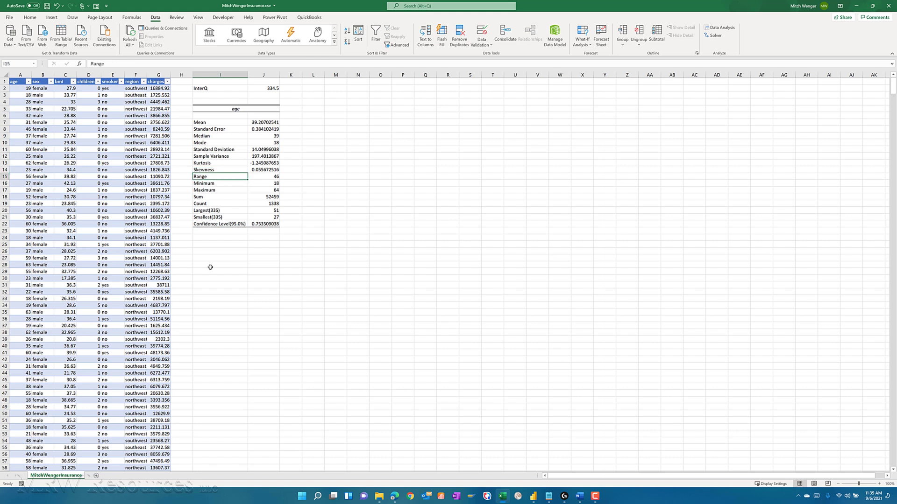
pyautogui.press('Down')
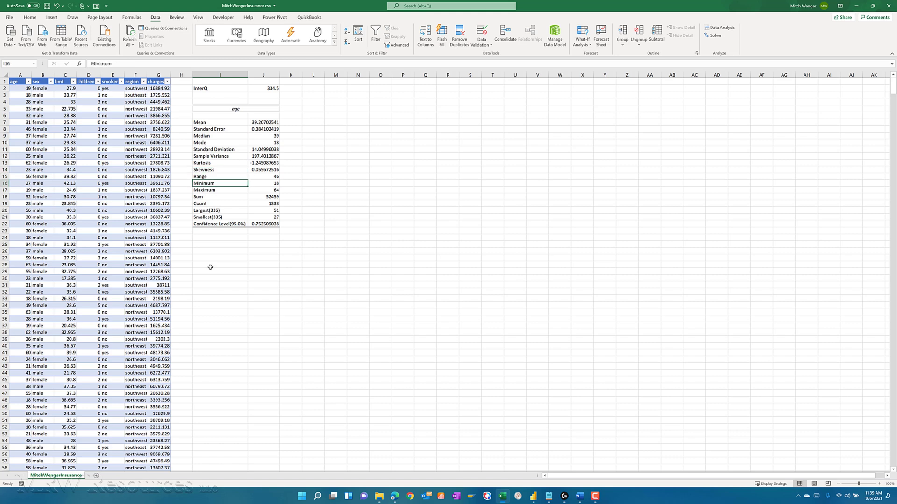
pyautogui.press('Down')
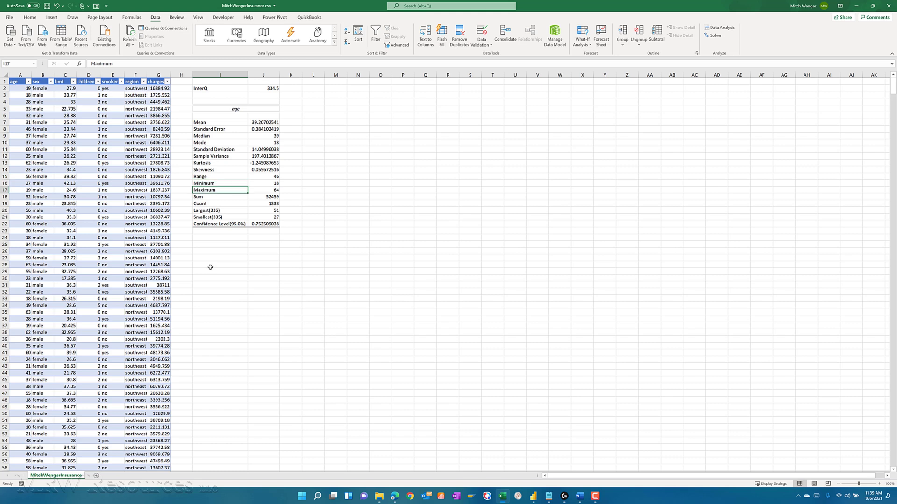
pyautogui.press('Down')
pyautogui.press('Down')
pyautogui.press('Down')
pyautogui.press('Down')
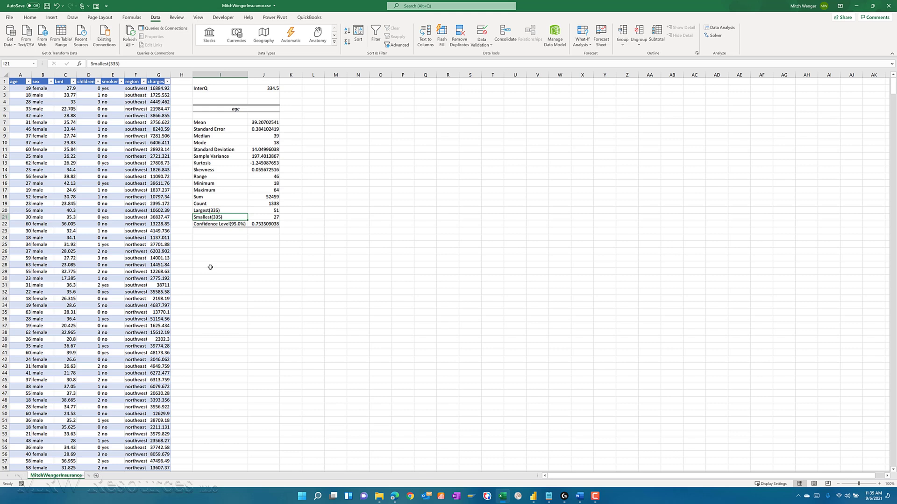
pyautogui.press('Up')
pyautogui.press('Up')
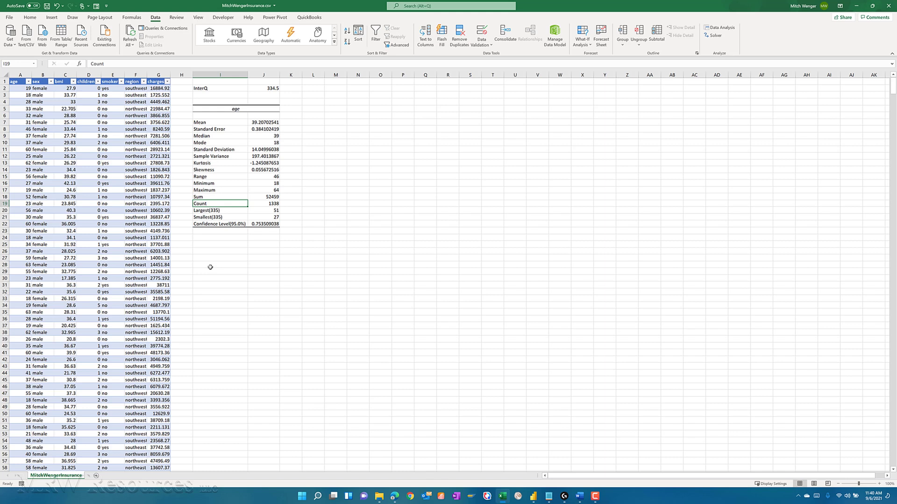
# Step: Run Descriptive Statistics on column C (bmi) with output at I24, giving mean 30.66
pyautogui.press('Down')
pyautogui.press('Up')
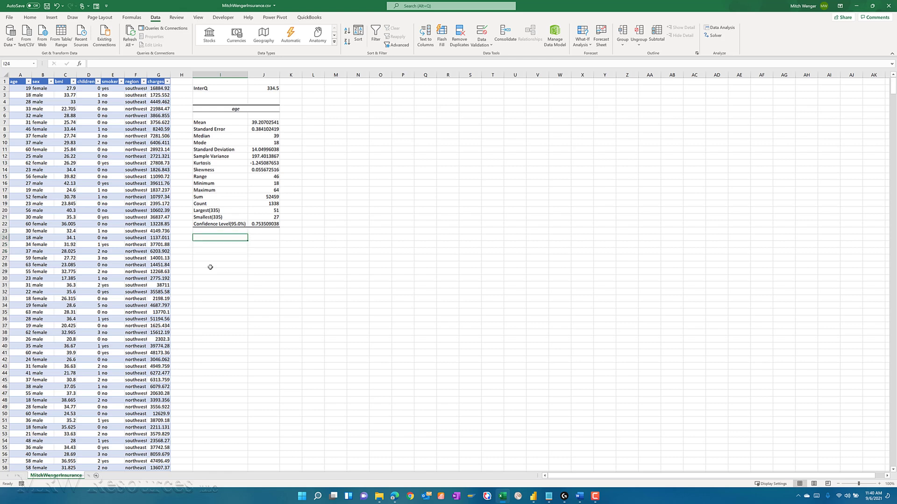
pyautogui.click(720, 27)
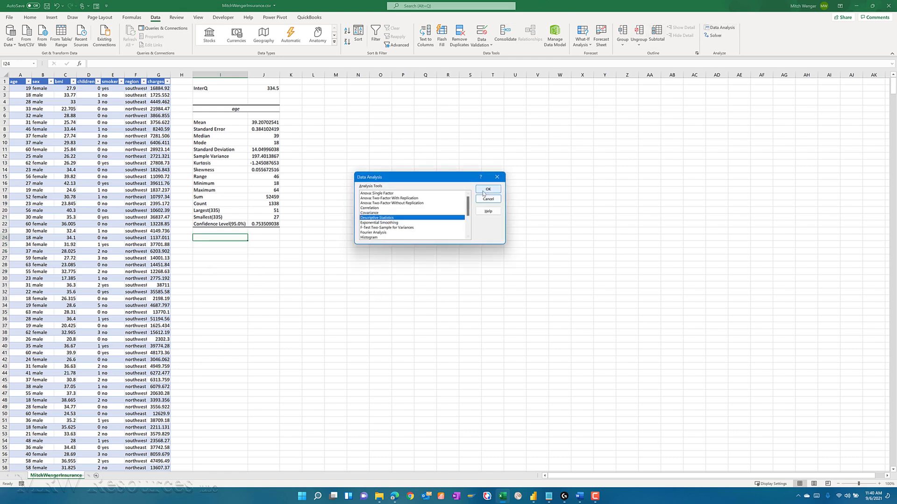
pyautogui.press('Return')
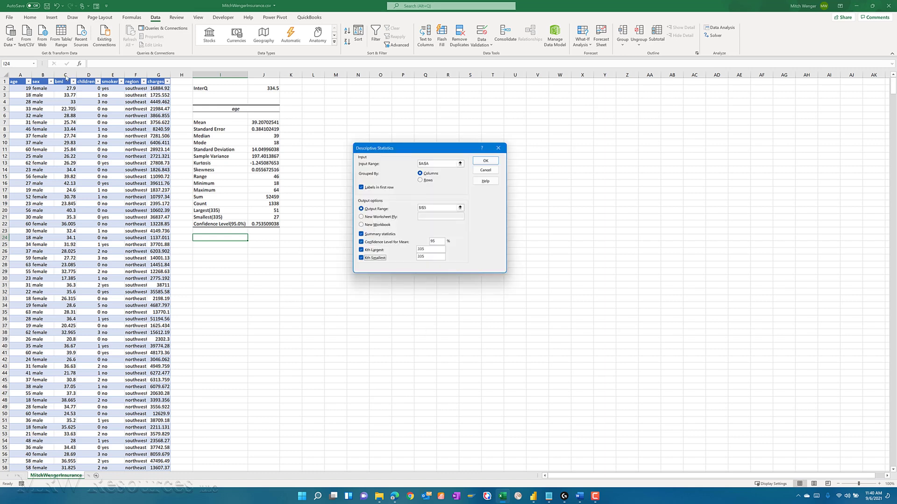
pyautogui.click(434, 164)
pyautogui.press('BackSpace')
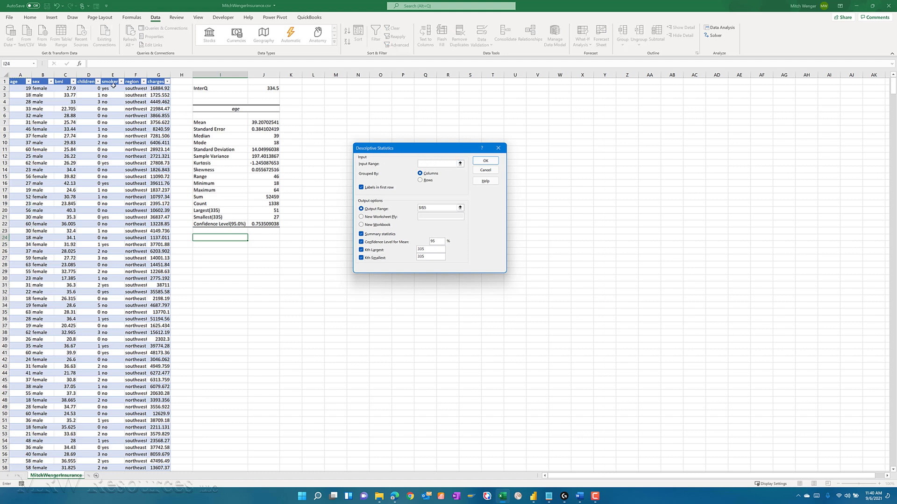
pyautogui.click(65, 75)
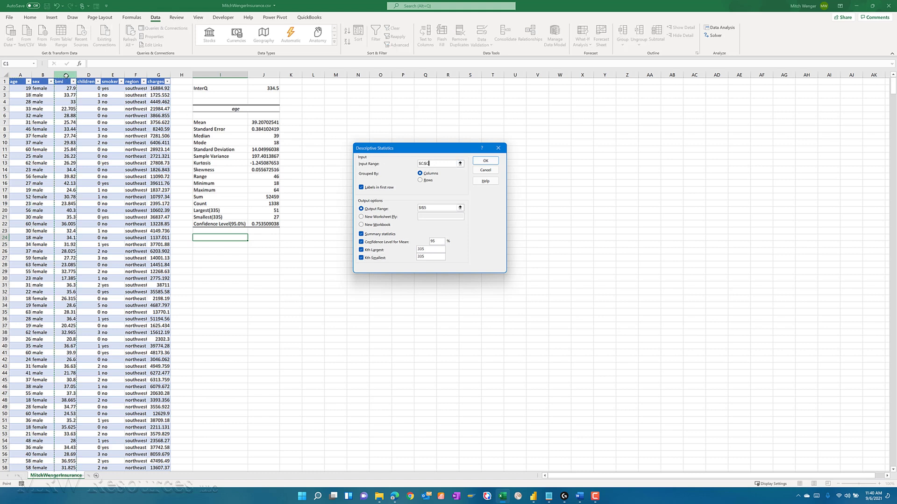
pyautogui.click(433, 209)
pyautogui.press('BackSpace')
pyautogui.press('BackSpace')
pyautogui.press('BackSpace')
pyautogui.press('BackSpace')
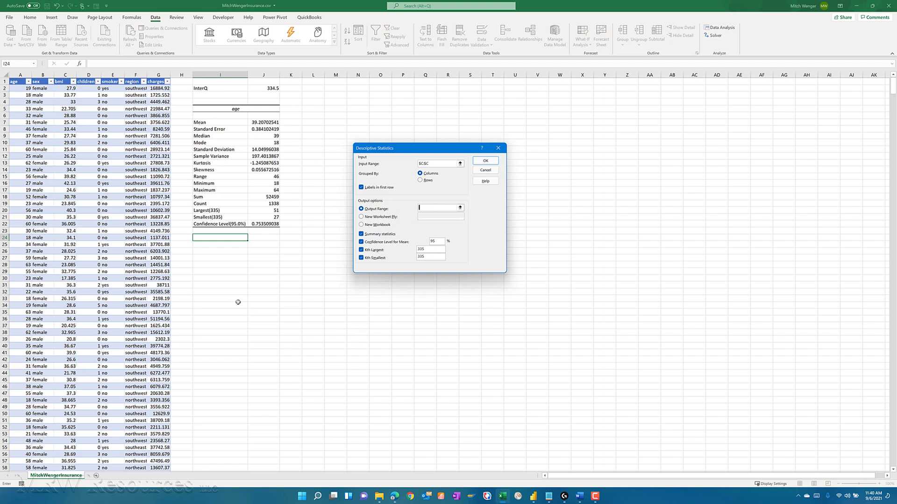
pyautogui.click(206, 242)
pyautogui.click(484, 161)
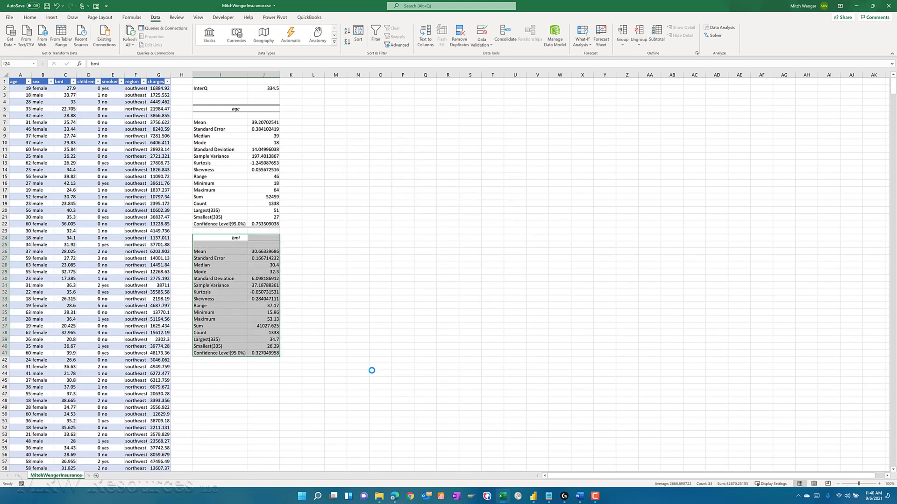
pyautogui.click(313, 108)
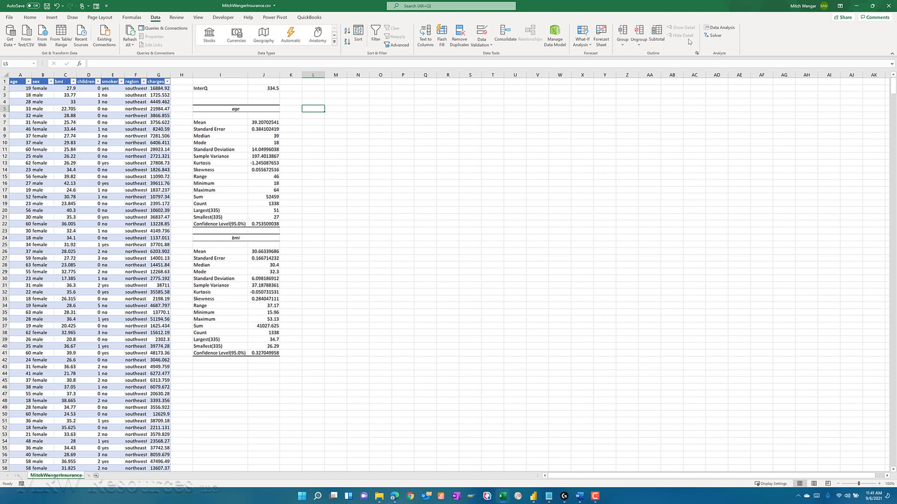
# Step: Run Descriptive Statistics on column D (children) with output at L5, then widen columns L and M
pyautogui.click(719, 28)
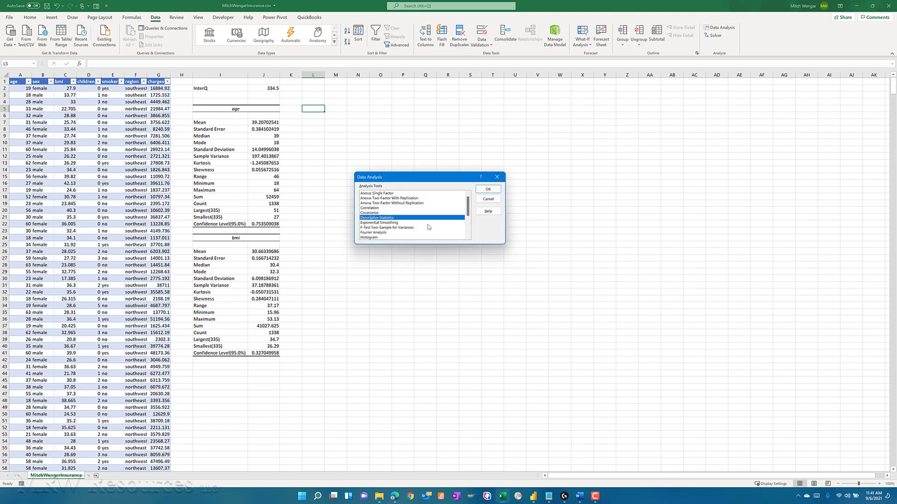
pyautogui.press('Return')
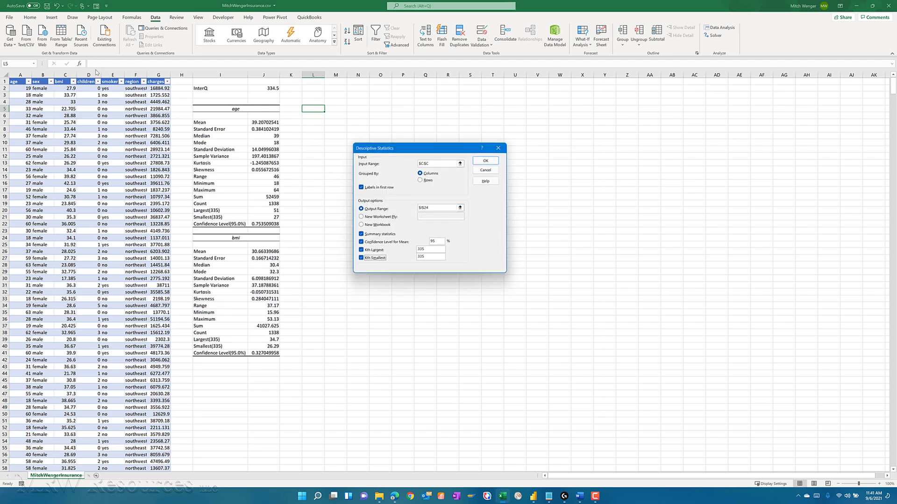
pyautogui.click(440, 163)
pyautogui.press('BackSpace')
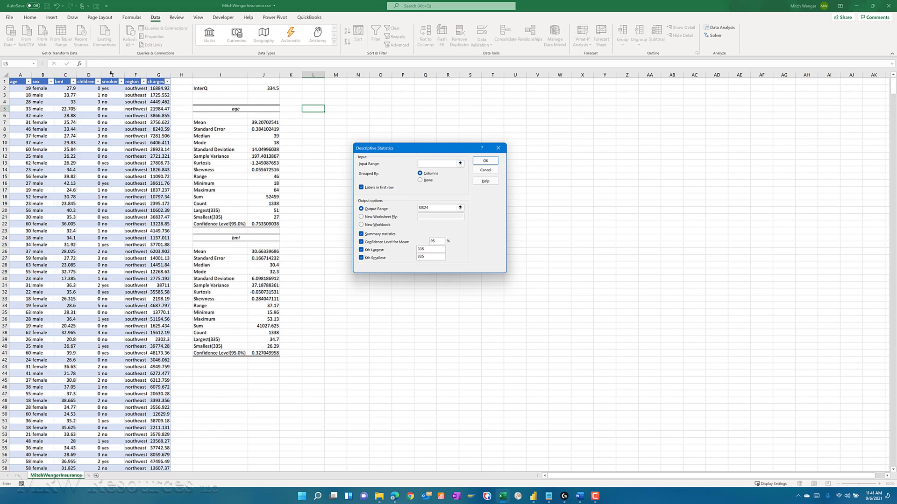
pyautogui.click(89, 75)
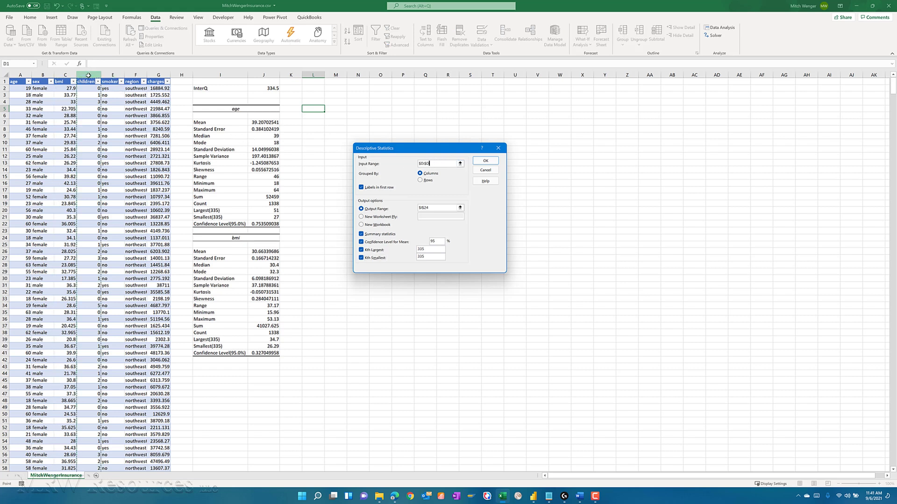
pyautogui.click(437, 208)
pyautogui.press('BackSpace')
pyautogui.press('BackSpace')
pyautogui.press('BackSpace')
pyautogui.press('BackSpace')
pyautogui.press('BackSpace')
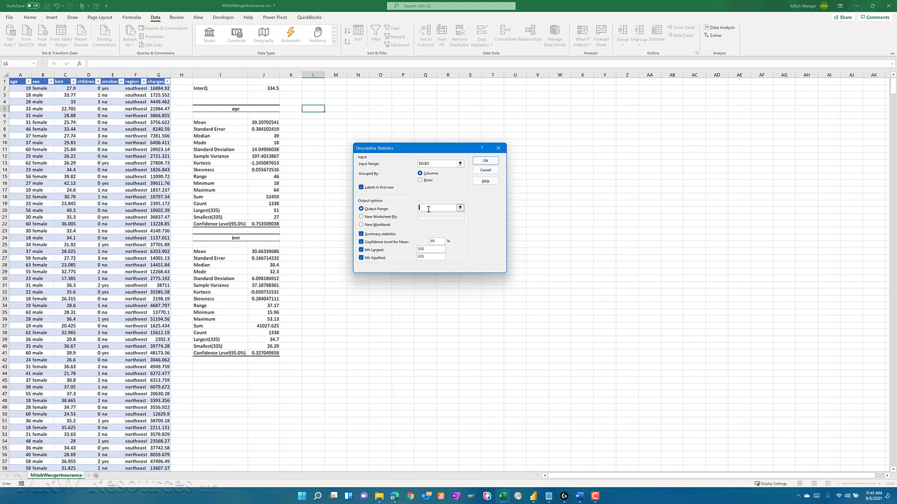
pyautogui.click(312, 108)
pyautogui.click(488, 161)
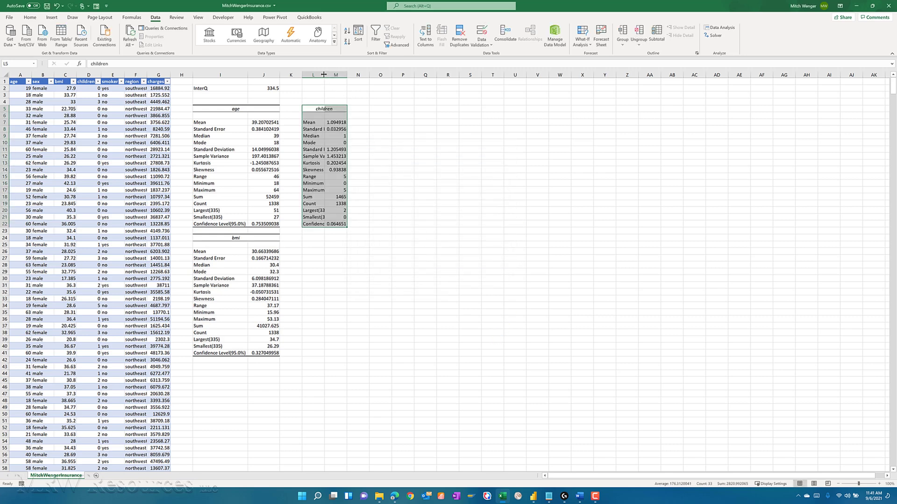
pyautogui.moveTo(324, 74); pyautogui.dragTo(357, 73)
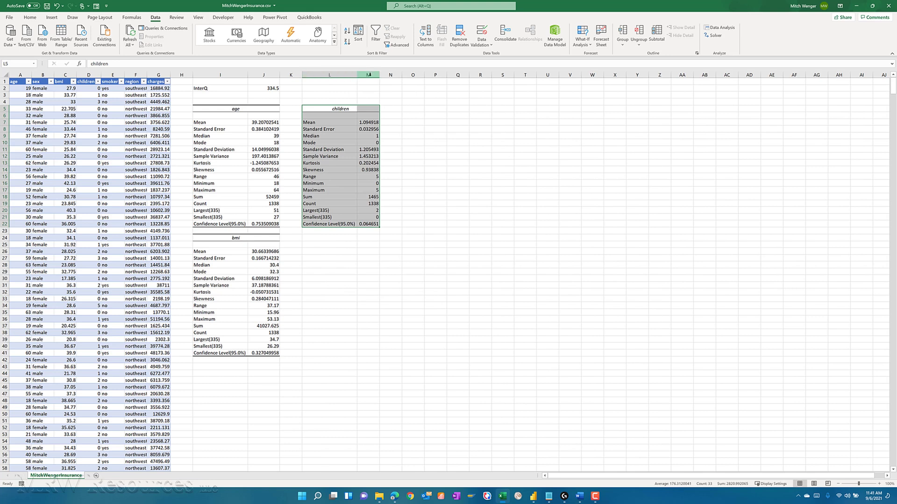
pyautogui.hotkey('alt', 'h')
# Step: Autofit column M to show full decimals and move down column L toward row 24
pyautogui.press('o')
pyautogui.press('i')
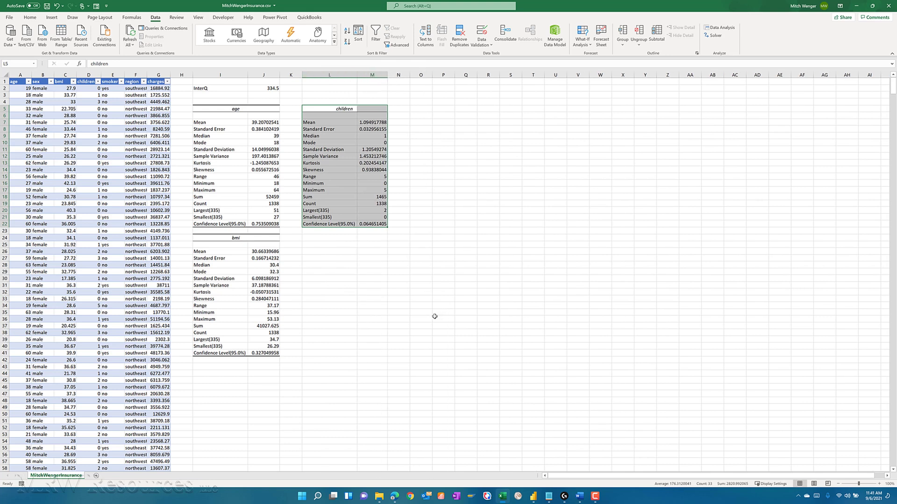
pyautogui.press('Down')
pyautogui.press('Down')
pyautogui.press('Down')
pyautogui.press('Down')
pyautogui.press('Down')
pyautogui.press('Down')
pyautogui.press('Down')
pyautogui.press('Down')
pyautogui.press('Down')
pyautogui.press('Down')
pyautogui.press('Down')
pyautogui.press('Down')
pyautogui.press('Down')
pyautogui.press('Down')
pyautogui.press('Down')
pyautogui.press('Down')
pyautogui.press('Down')
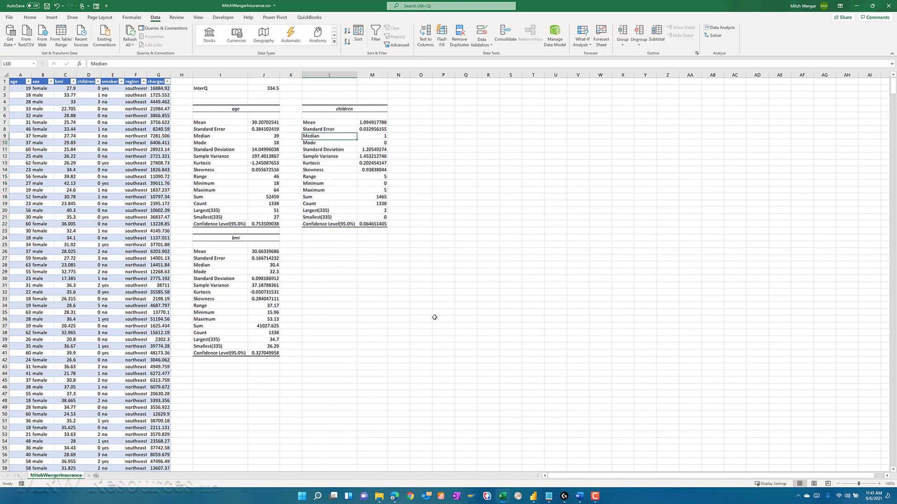
pyautogui.press('Down')
pyautogui.press('Down')
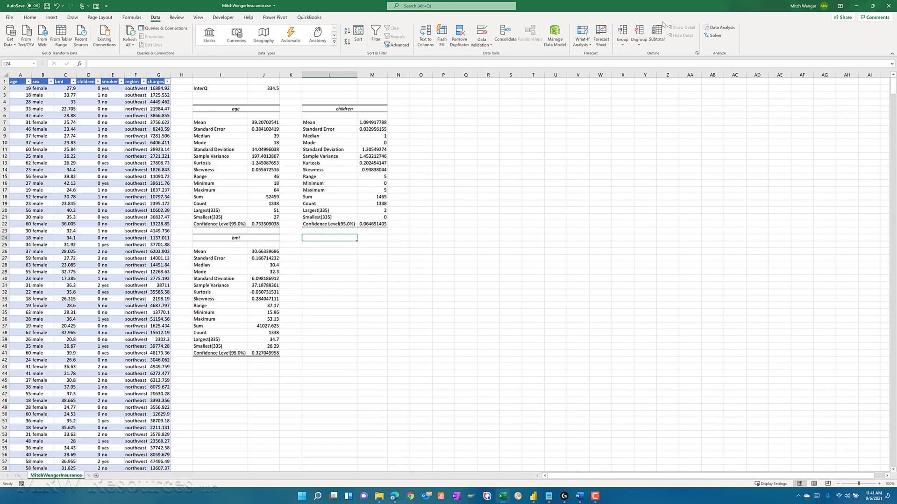
# Step: Run Descriptive Statistics on charges column G with output at L24, giving mean 13270.42
pyautogui.click(719, 28)
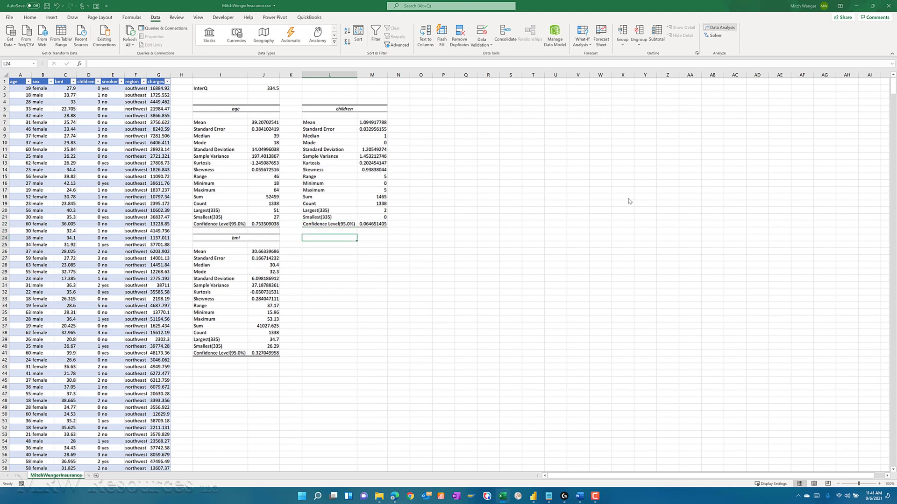
pyautogui.click(488, 190)
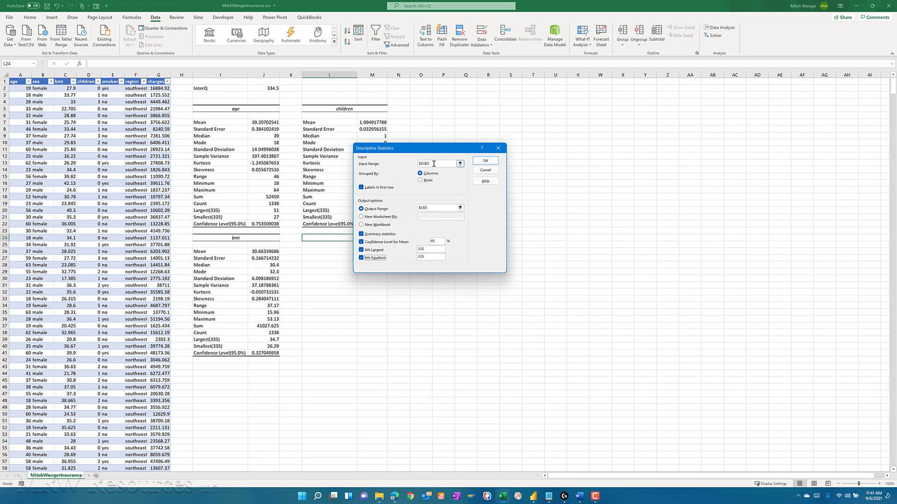
pyautogui.moveTo(448, 163); pyautogui.dragTo(418, 163)
pyautogui.press('BackSpace')
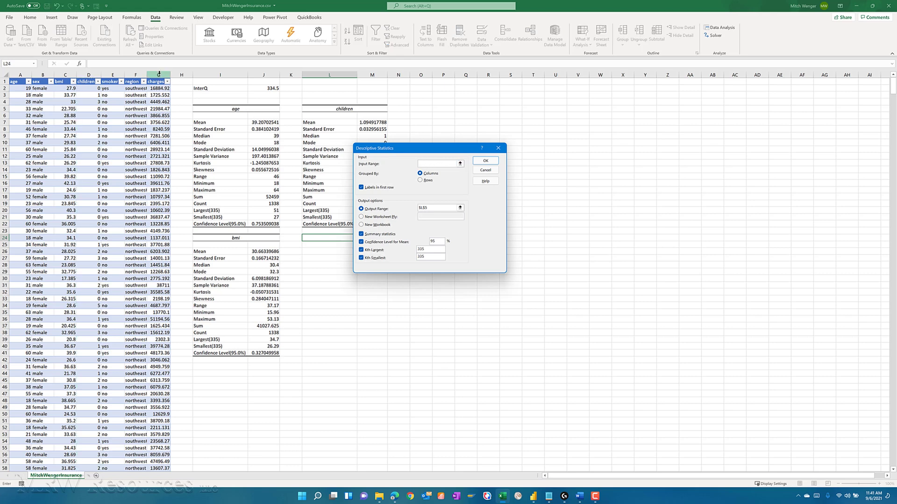
pyautogui.click(158, 74)
pyautogui.click(393, 208)
pyautogui.click(312, 238)
pyautogui.click(485, 161)
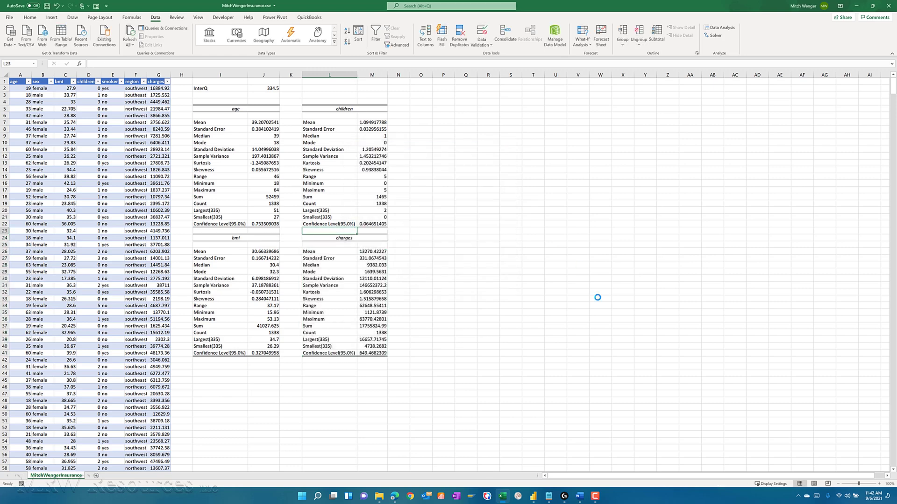
pyautogui.press('Down')
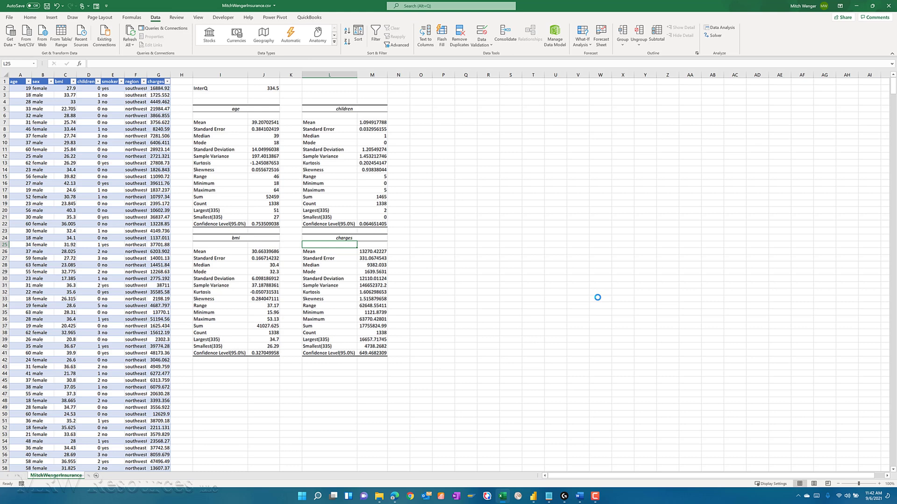
# Step: Enter 2 in the Unique cells for the Sex and Smoker rows of Word's table
pyautogui.hotkey('alt', 'Tab')
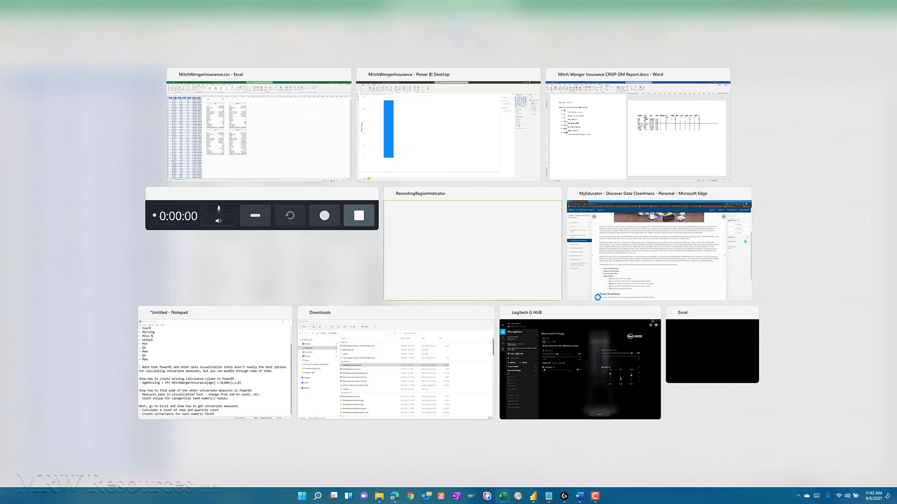
pyautogui.hotkey('alt', 'Tab')
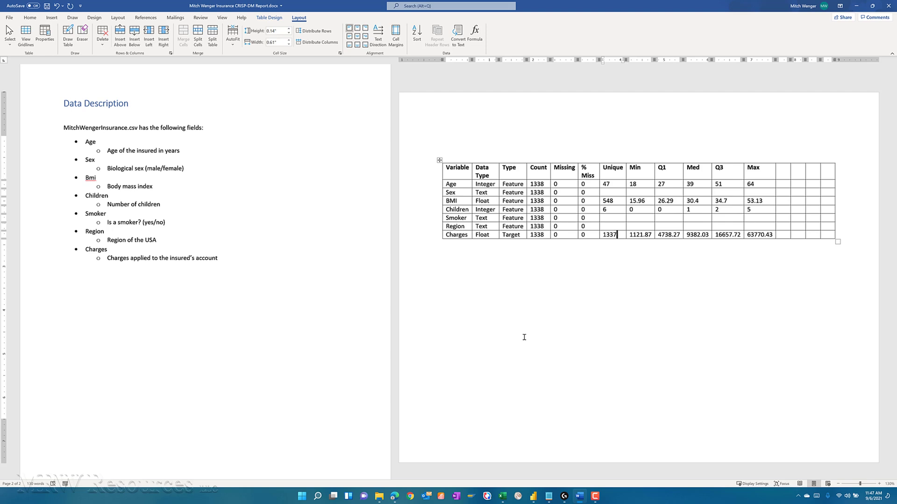
pyautogui.press('Up')
pyautogui.press('Up')
pyautogui.press('Up')
pyautogui.write('2')
pyautogui.press('Down')
pyautogui.press('Down')
pyautogui.press('Down')
pyautogui.write('2')
pyautogui.press('Down')
pyautogui.hotkey('alt', 'Tab')
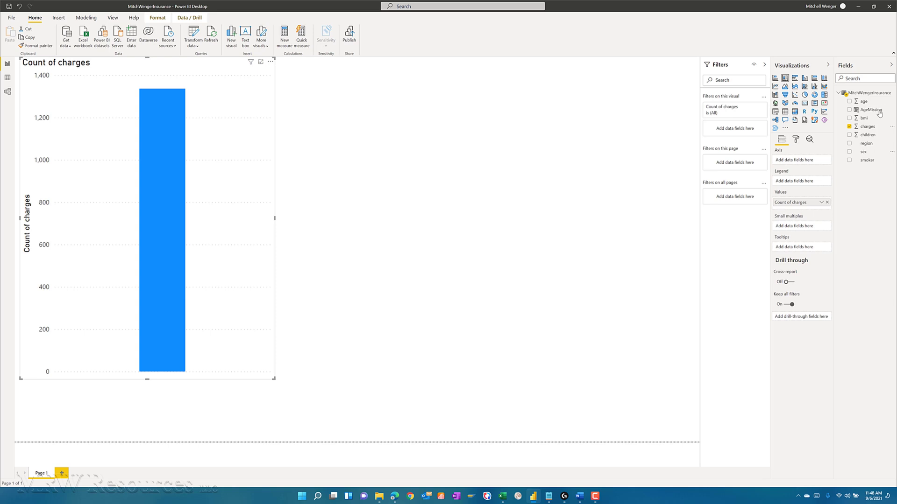
# Step: Replace charges with region in the visual and shrink it into a small table
pyautogui.click(849, 126)
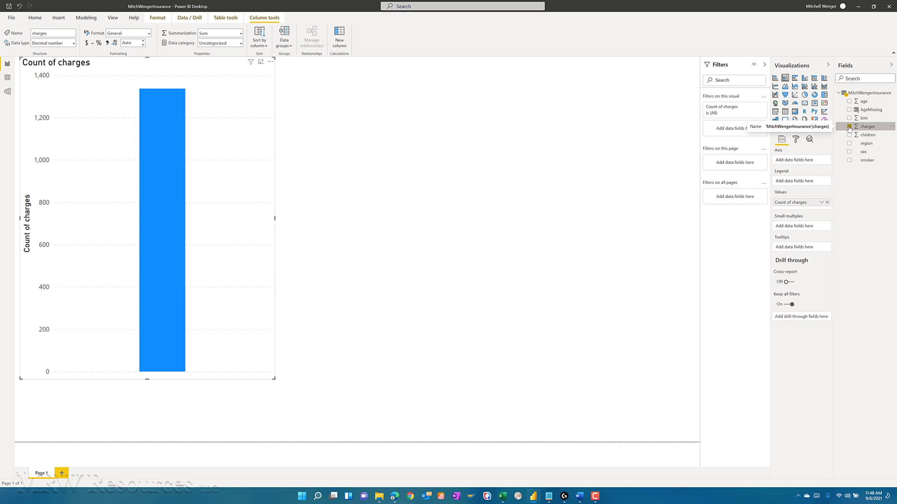
pyautogui.click(849, 126)
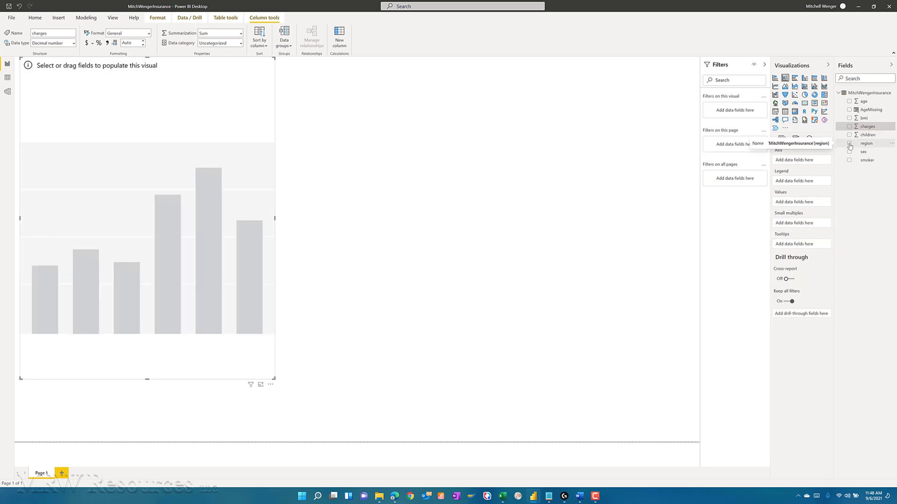
pyautogui.click(850, 144)
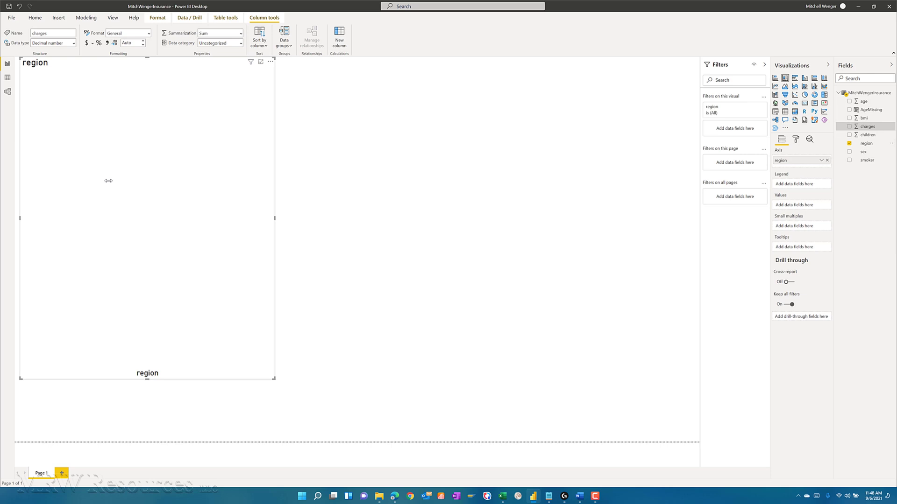
pyautogui.click(821, 163)
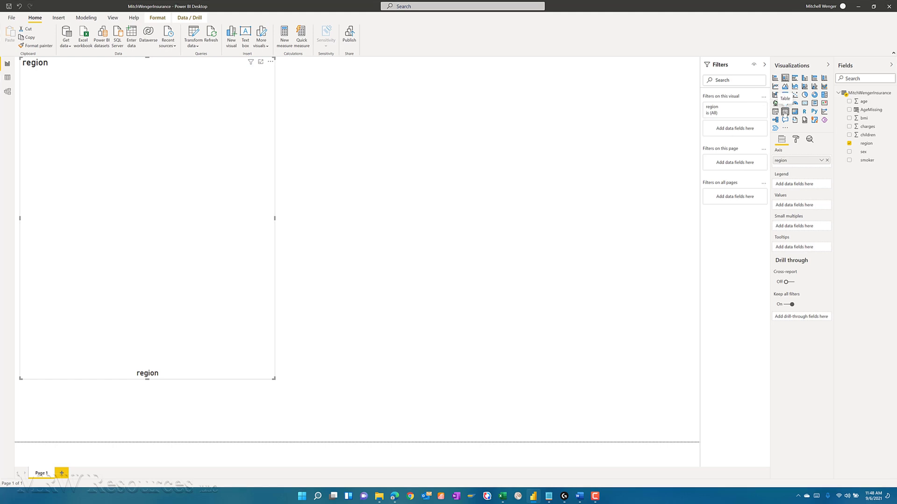
pyautogui.click(785, 112)
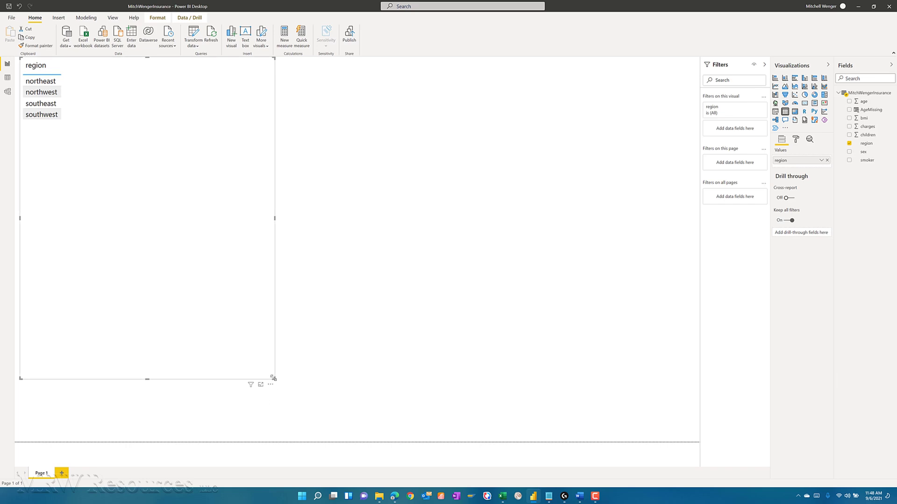
pyautogui.moveTo(271, 377); pyautogui.dragTo(122, 151)
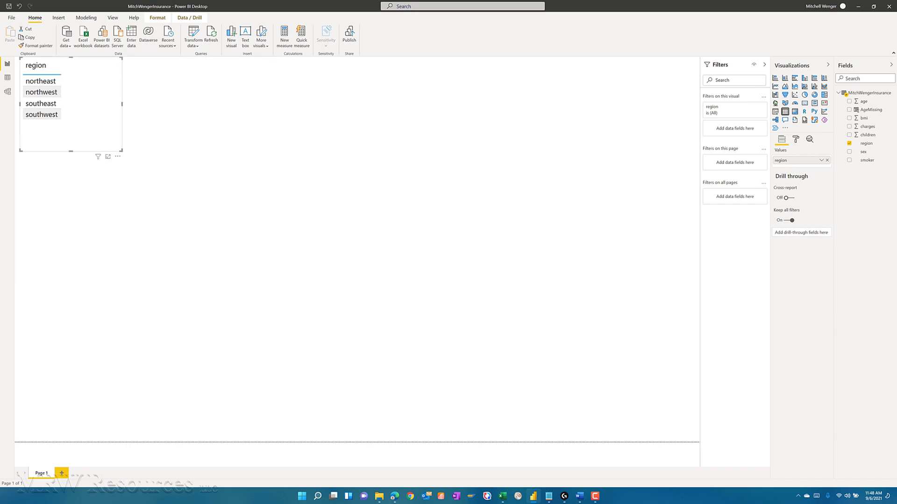
# Step: Summarise region as Count (Distinct), showing 4
pyautogui.click(821, 161)
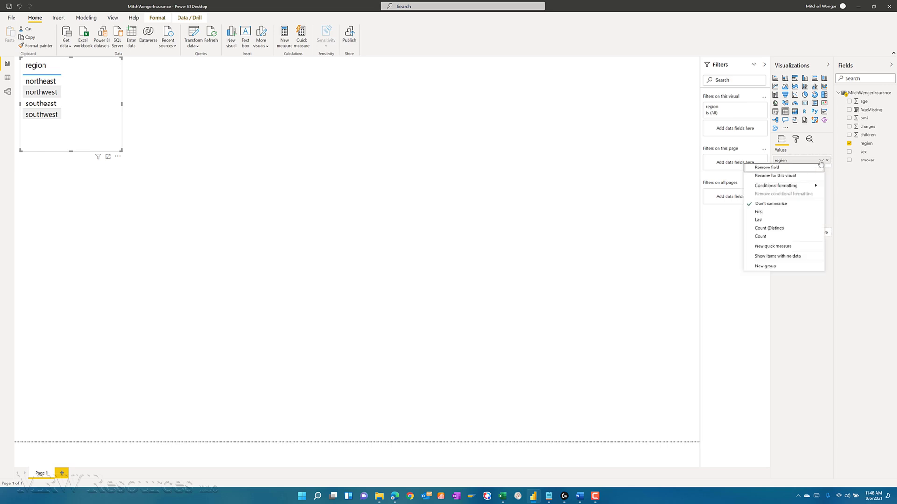
pyautogui.click(855, 191)
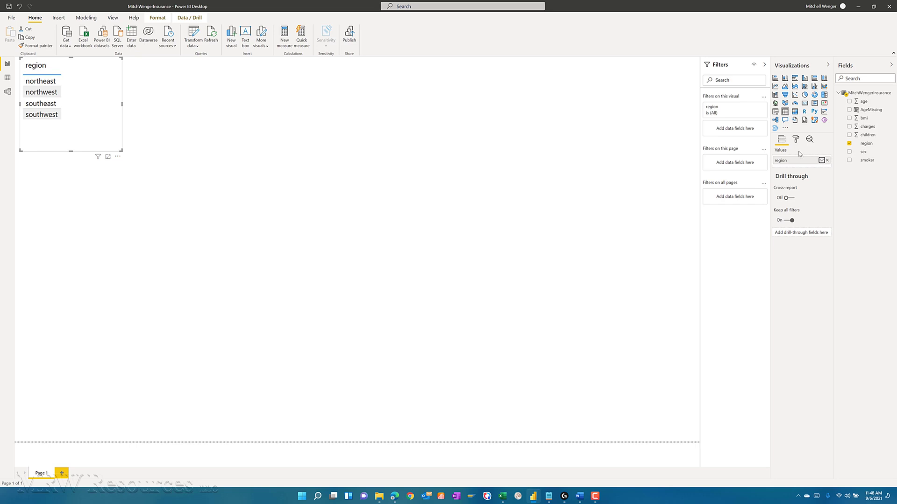
pyautogui.click(821, 160)
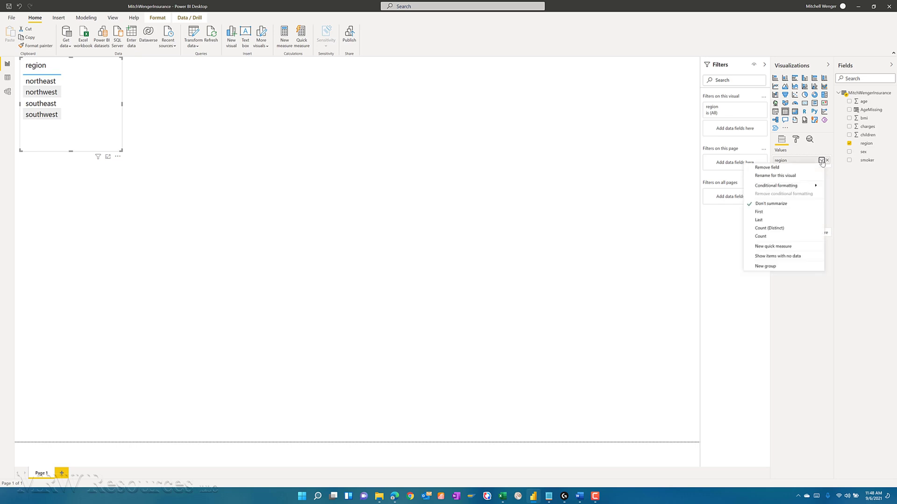
pyautogui.click(776, 230)
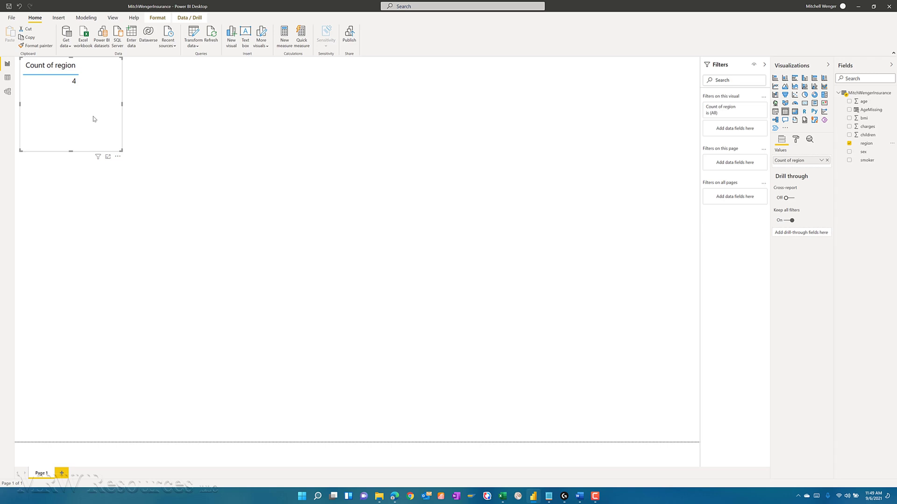
# Step: Type 4 in Region's Unique cell in Word, then return to Power BI Desktop
pyautogui.press('super+Tab')
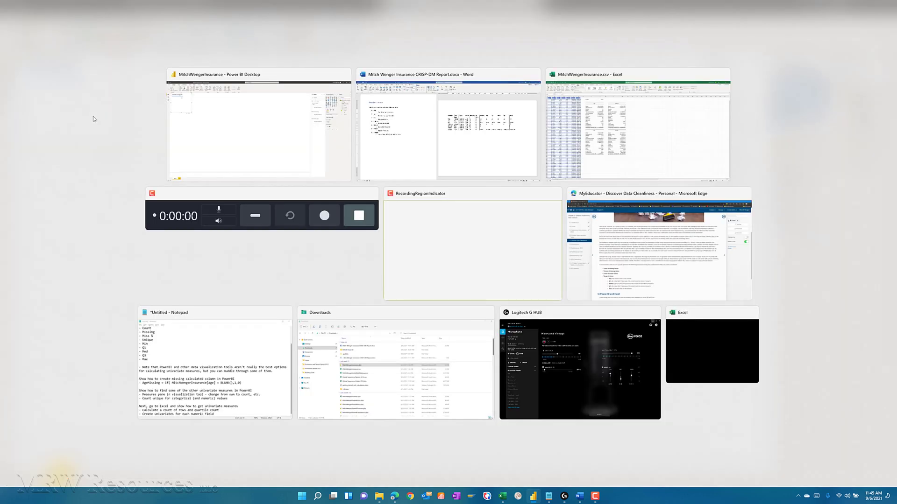
pyautogui.press('Right')
pyautogui.press('Return')
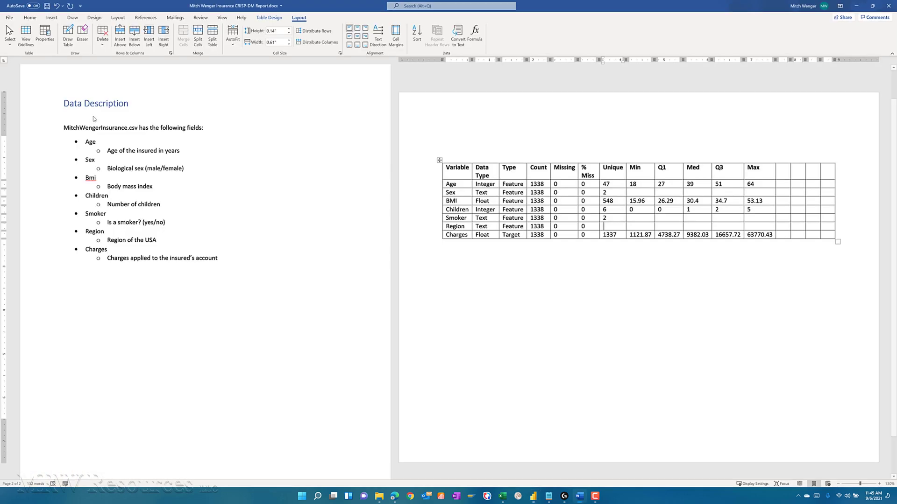
pyautogui.write('4')
pyautogui.press('Up')
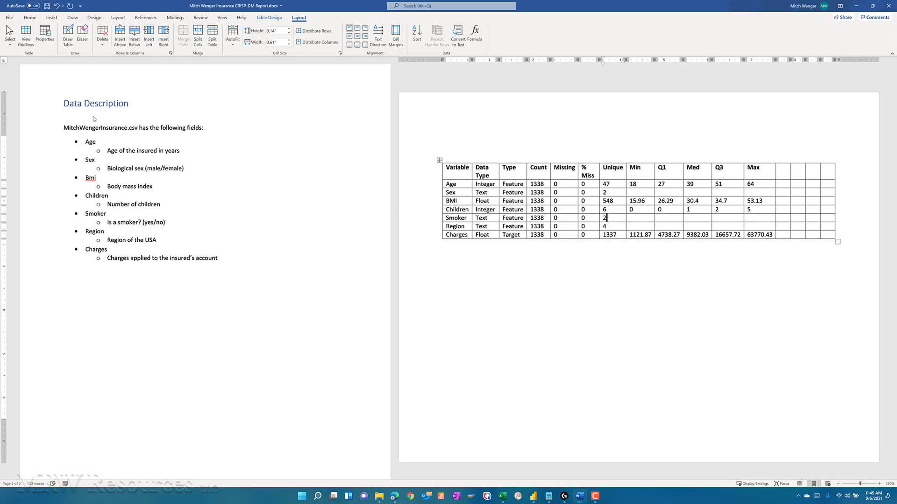
pyautogui.press('super+Tab')
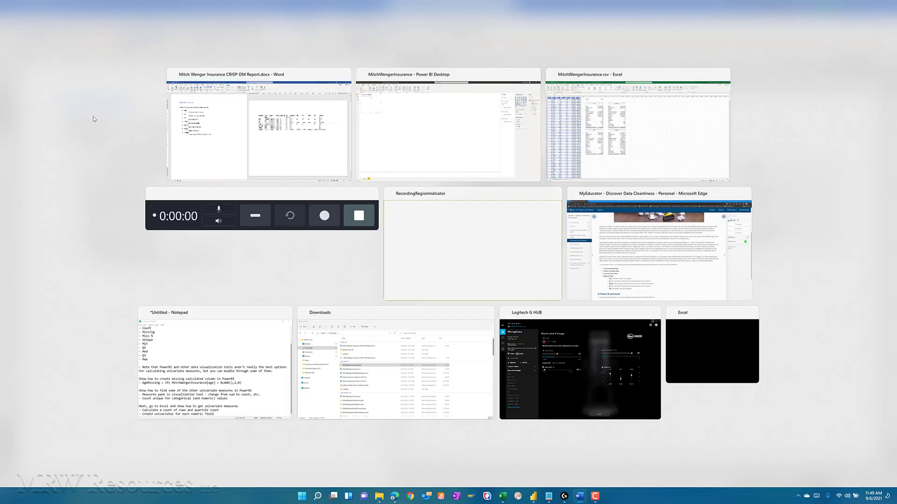
pyautogui.press('Right')
pyautogui.press('Return')
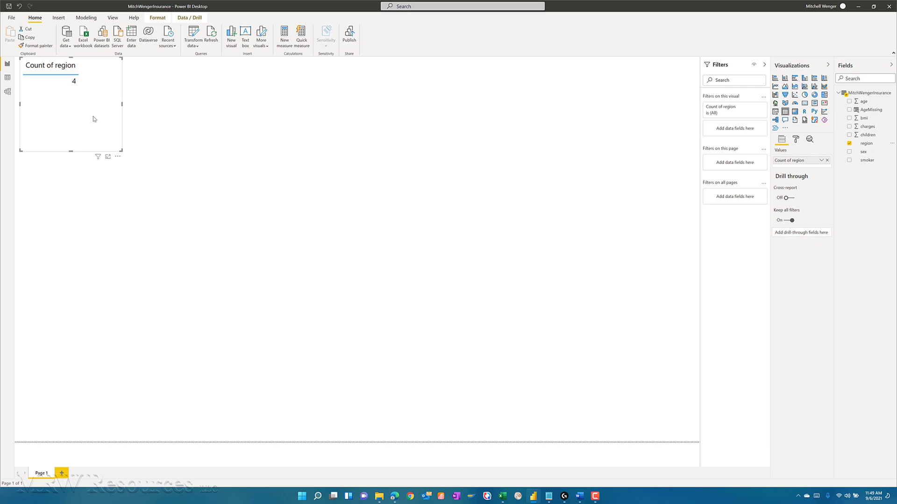